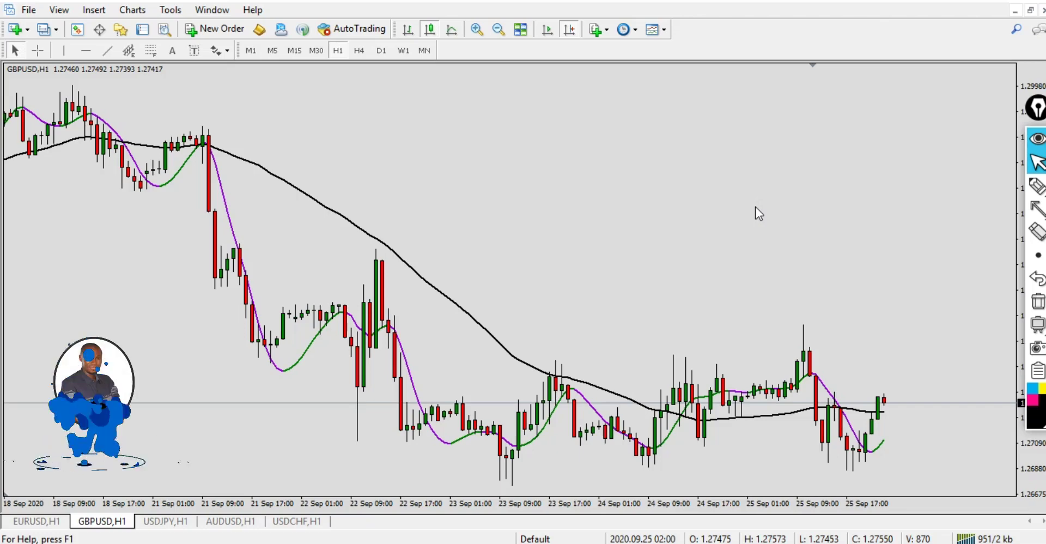
Step: Scroll the GBPUSD H1 chart back to show earlier bars from 15 Sep
drag(381, 171, 573, 199)
Step: Keep the 50-period simple moving average Black but give it a thicker line width
double_click(575, 193)
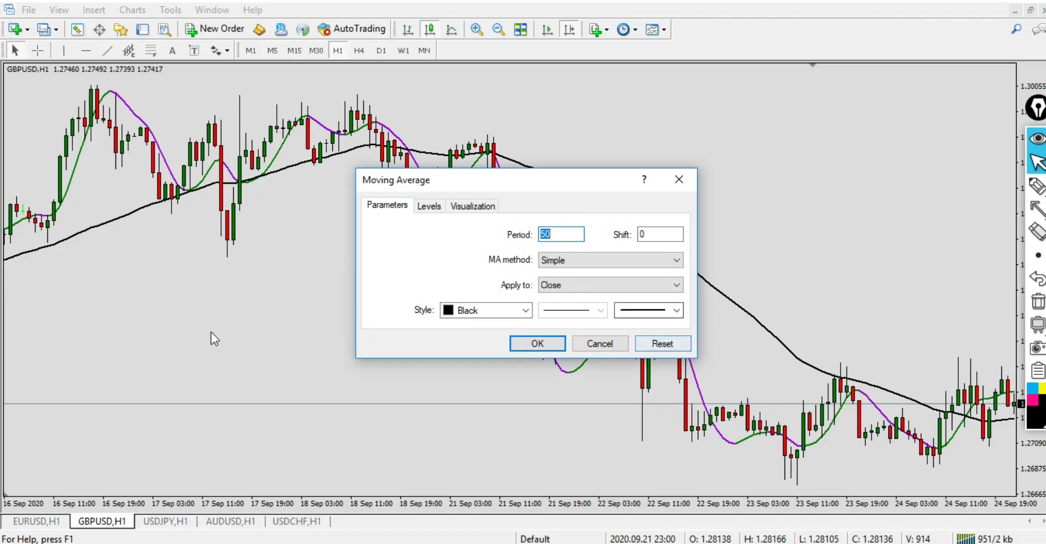
click(527, 310)
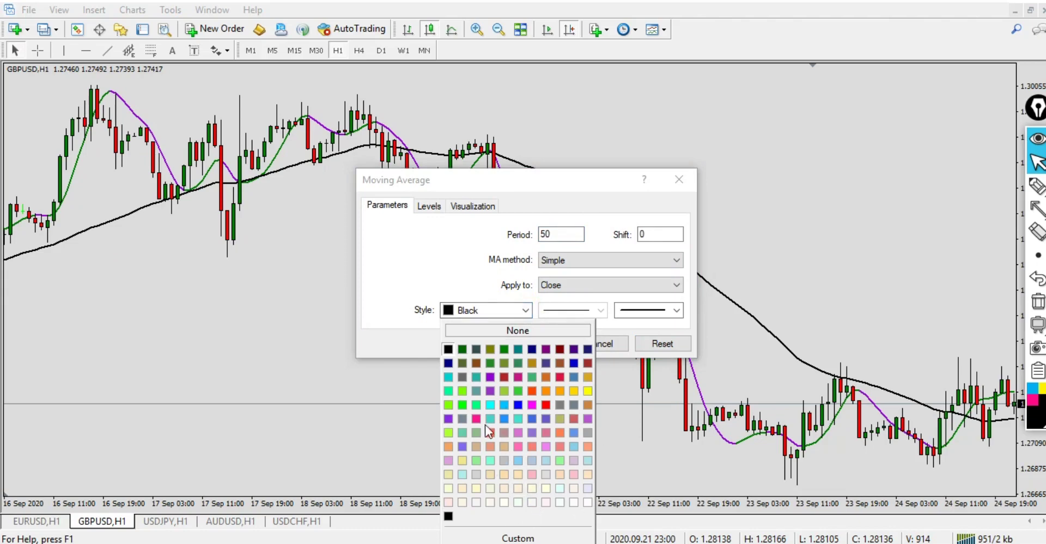
click(447, 351)
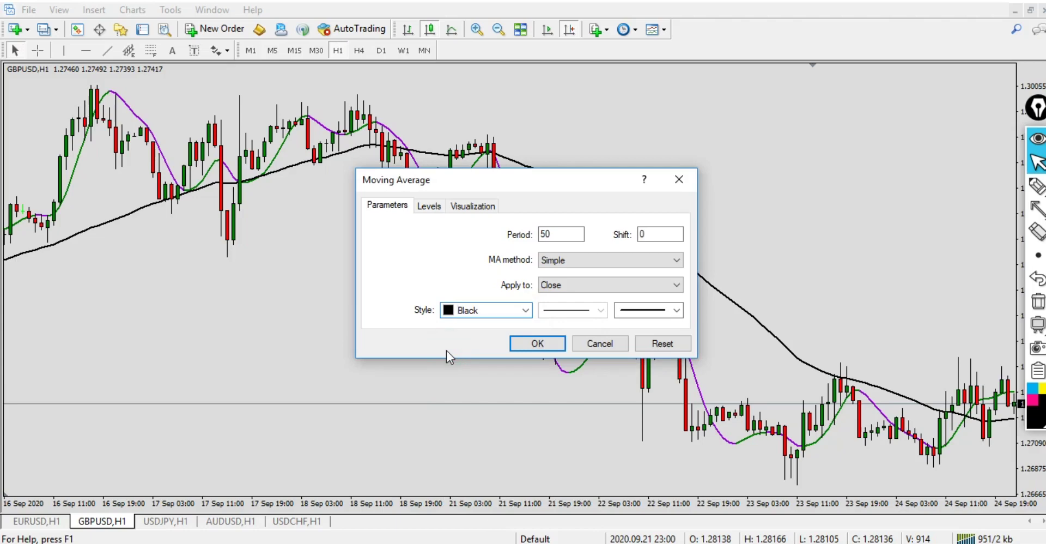
click(675, 312)
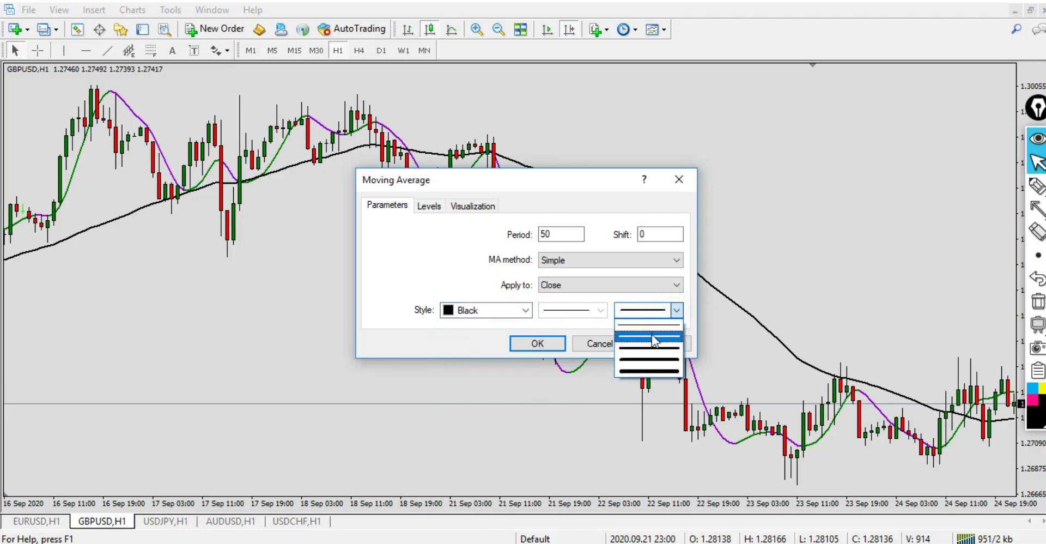
click(660, 339)
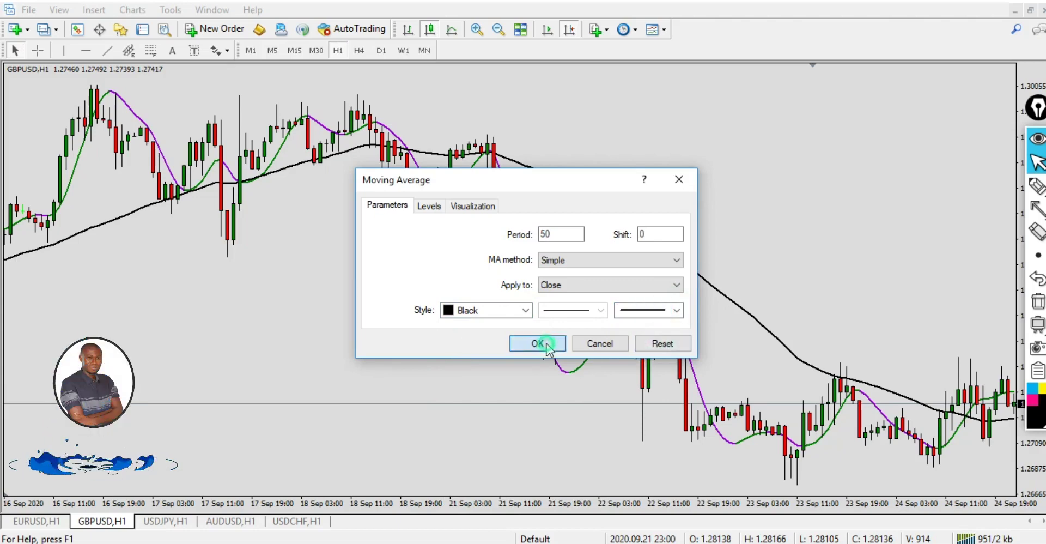
click(538, 343)
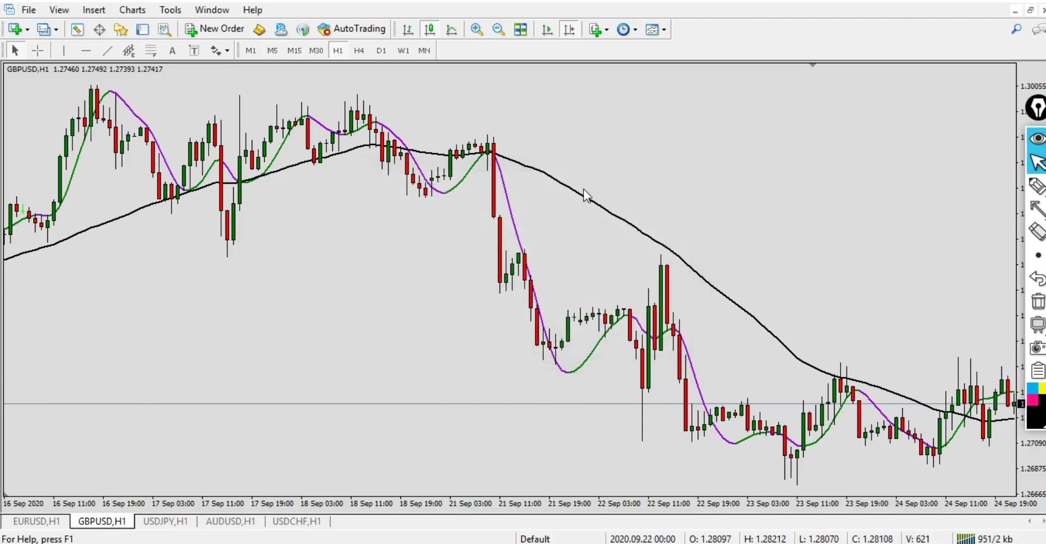
drag(593, 250, 409, 250)
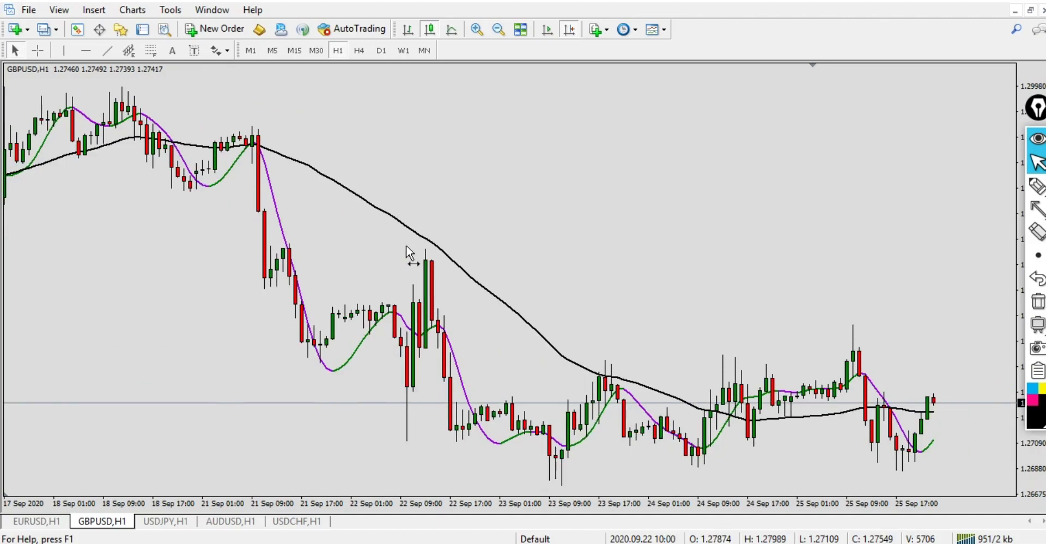
drag(616, 165, 645, 166)
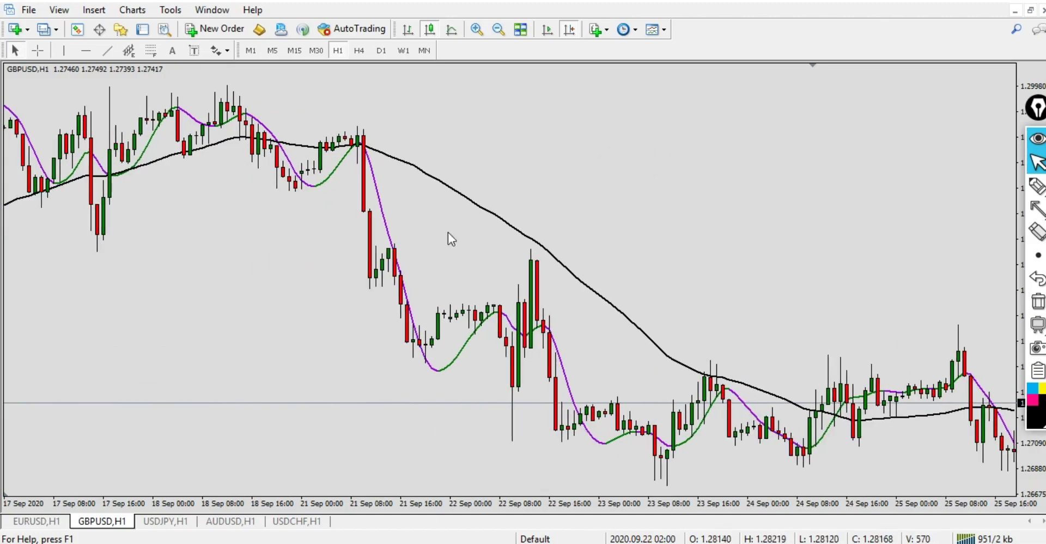
Step: Review the Hull MA's Common and Inputs tabs, then change its Dark Violet line to Red
double_click(385, 217)
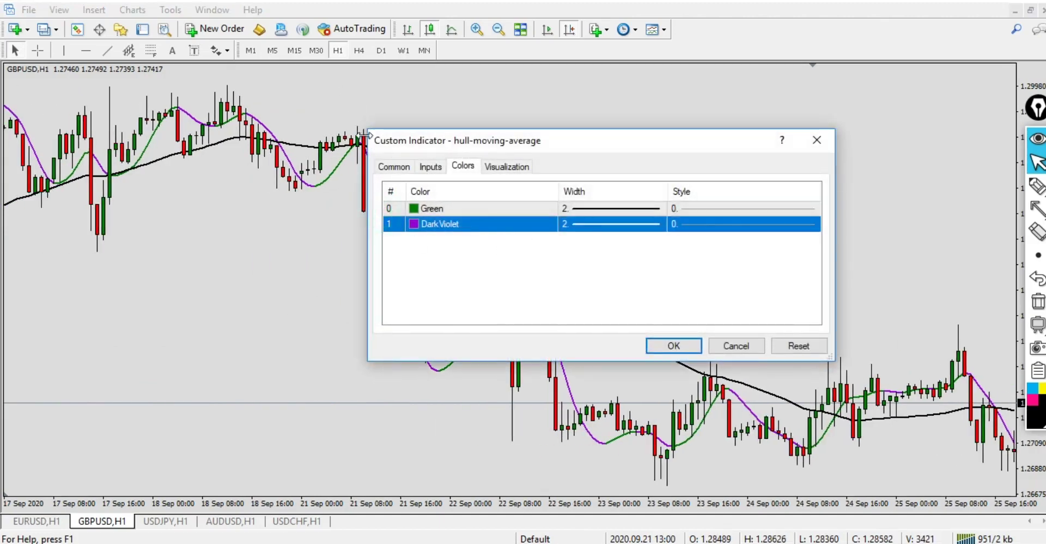
click(396, 168)
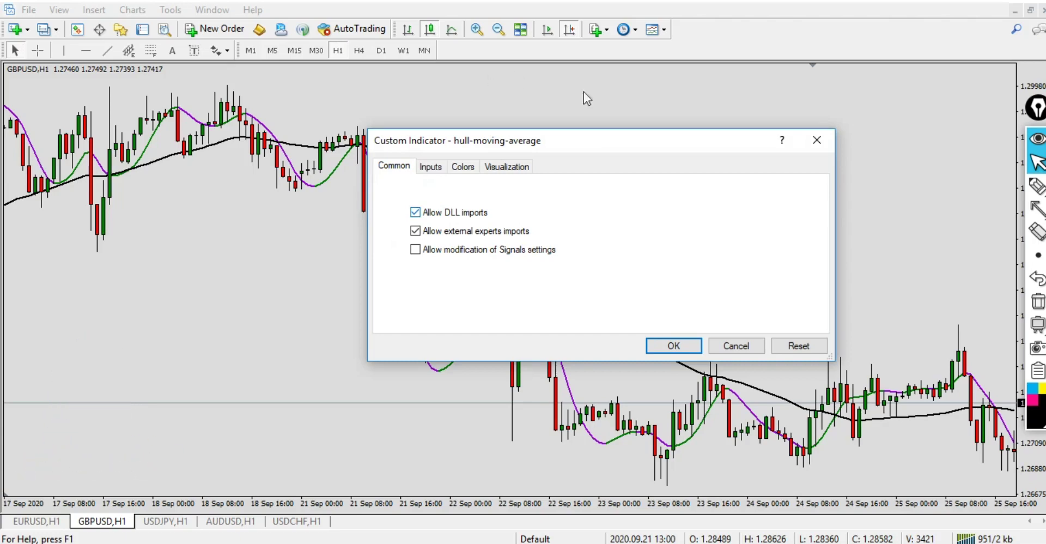
click(430, 166)
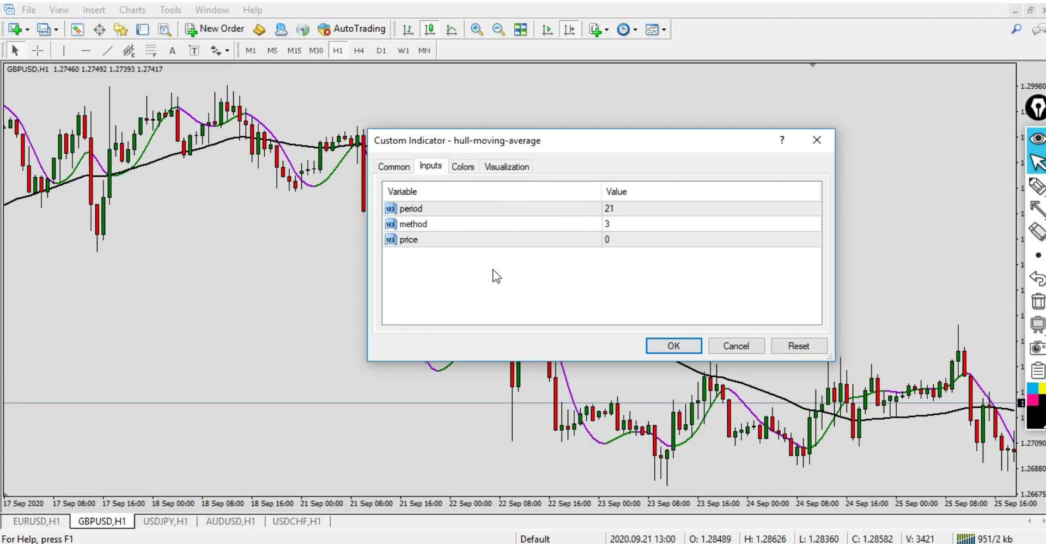
click(463, 167)
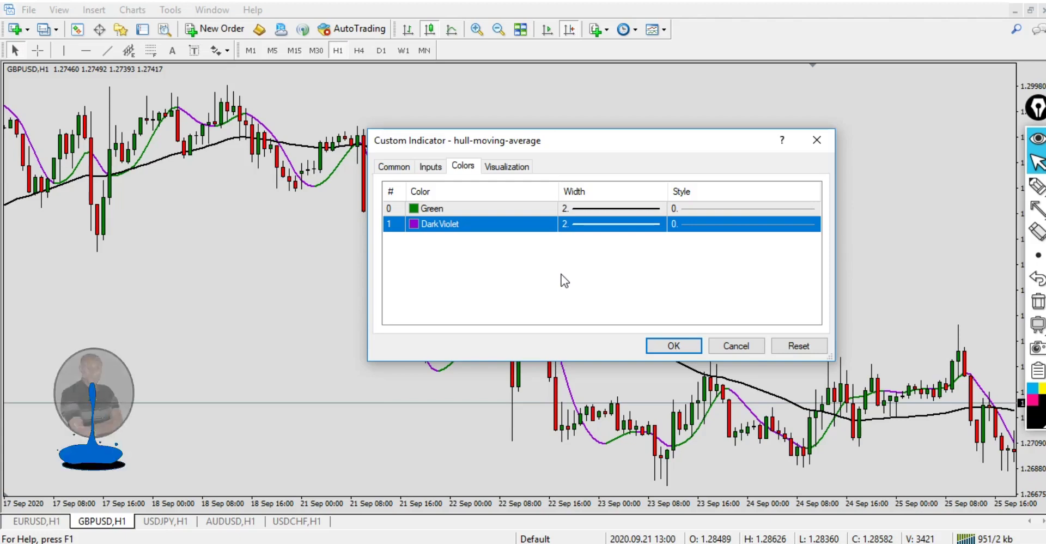
click(545, 228)
click(550, 224)
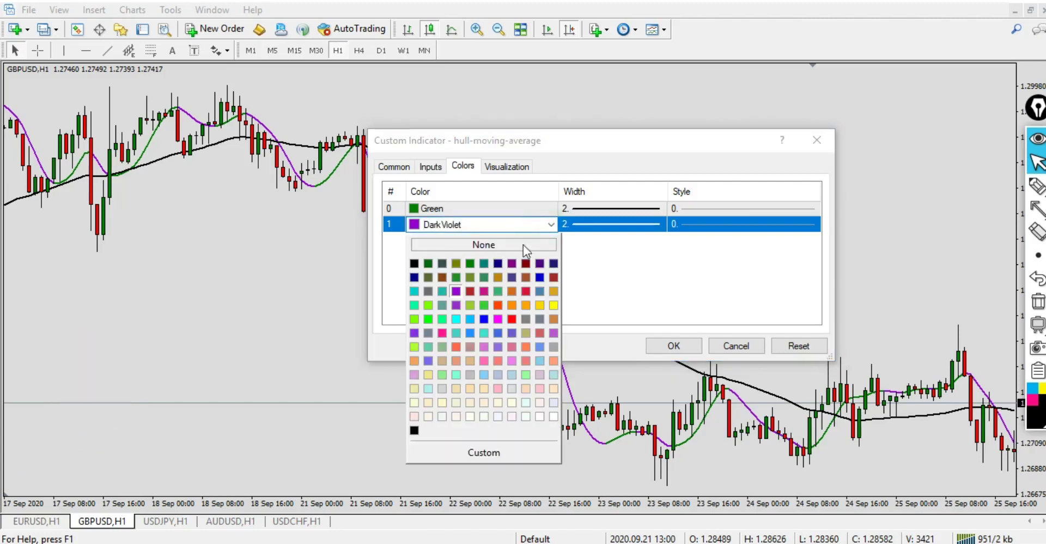
click(512, 320)
click(674, 347)
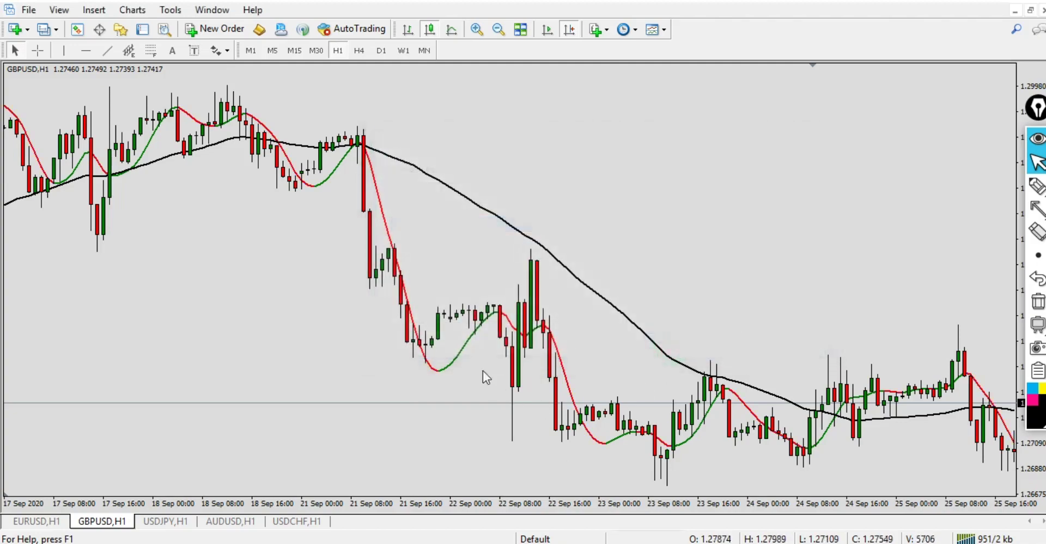
scroll(479, 218, up, 5)
scroll(374, 228, down, 5)
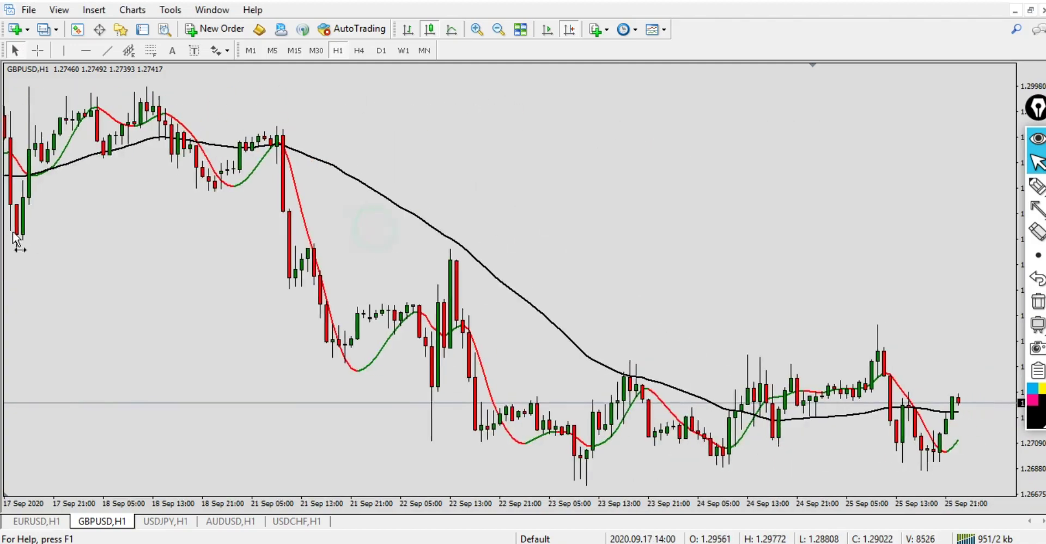
drag(345, 239, 210, 232)
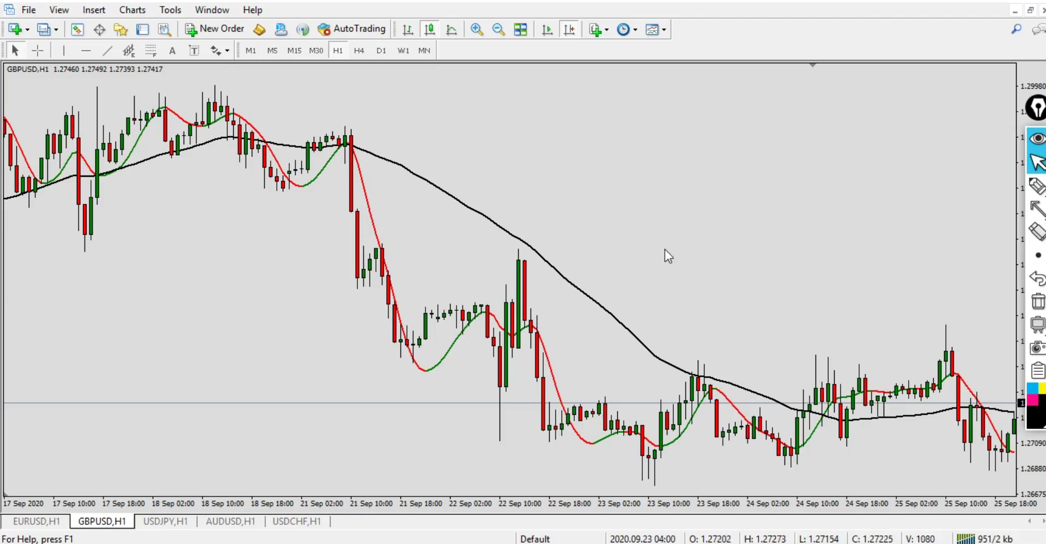
drag(496, 241, 351, 213)
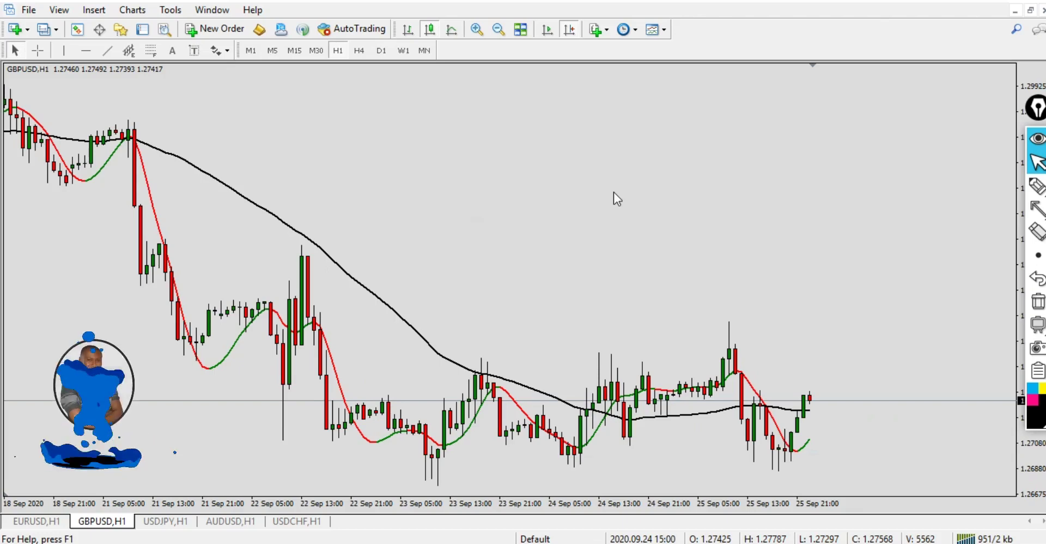
drag(284, 179, 524, 141)
scroll(522, 141, down, 3)
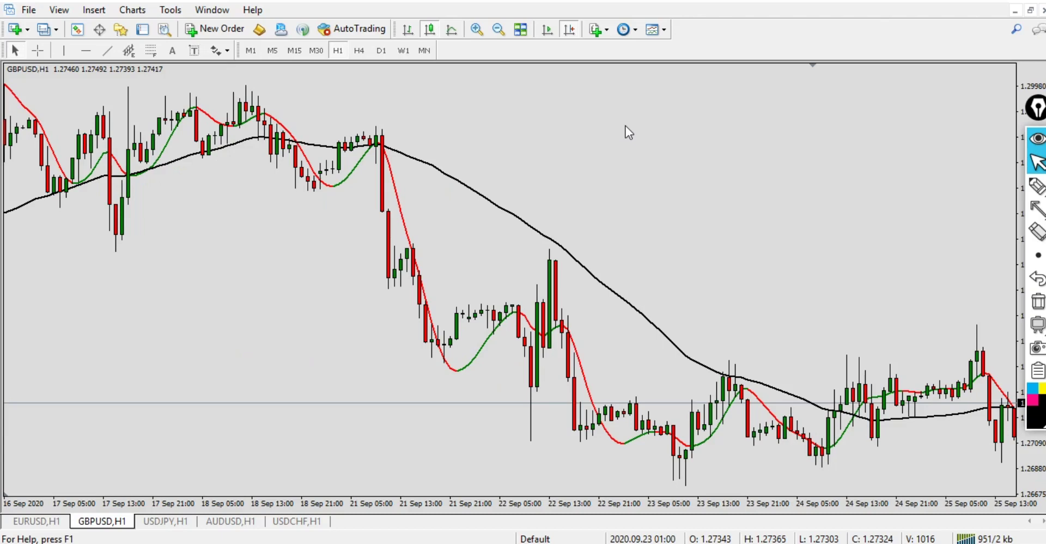
drag(593, 182, 509, 136)
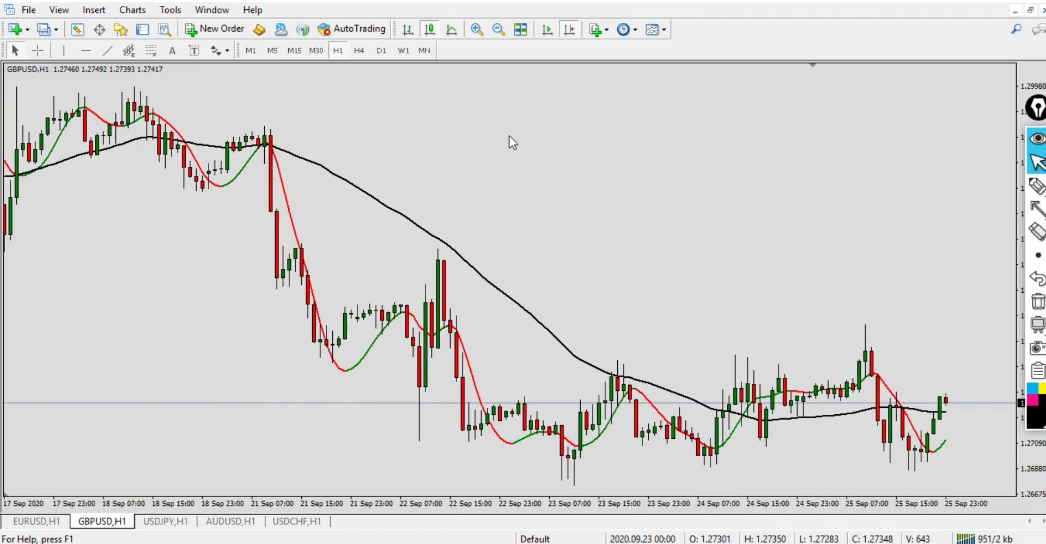
Step: Circle the 21 Sep entry where the Hull line turns red
mouse_move(1039, 211)
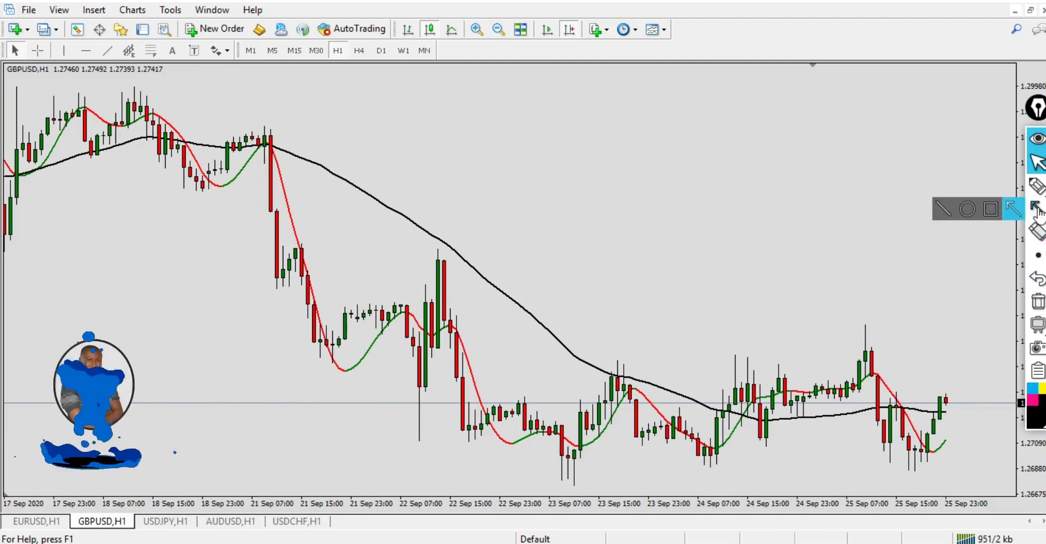
click(968, 209)
drag(241, 121, 294, 172)
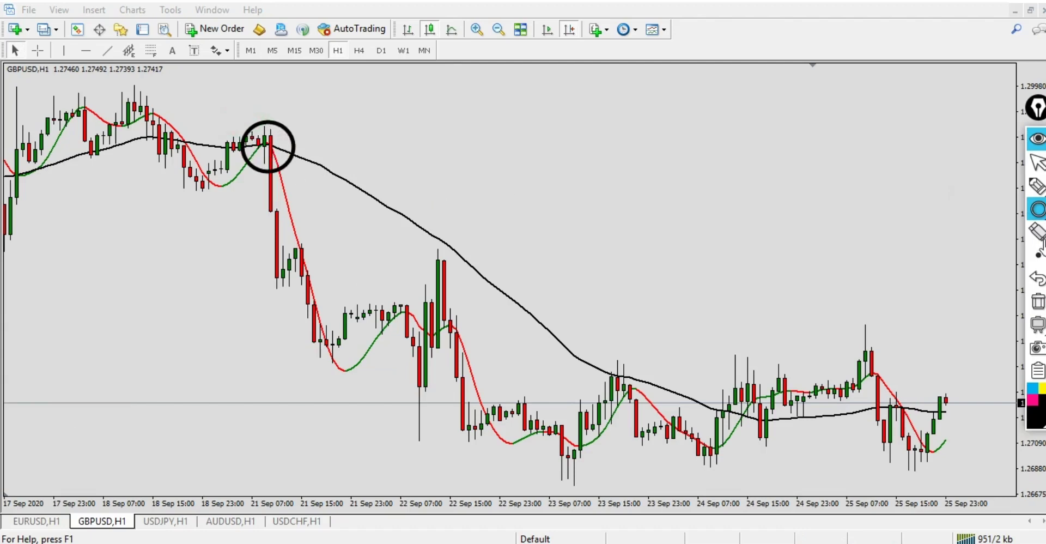
Step: Draw a freehand check mark beside the circle and add marker dots near the entry
click(1037, 186)
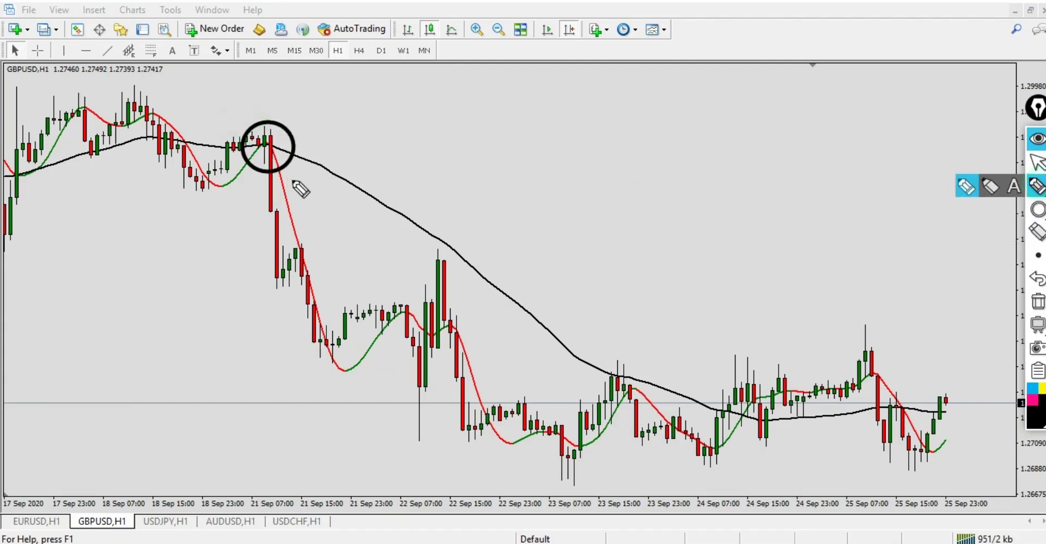
click(270, 209)
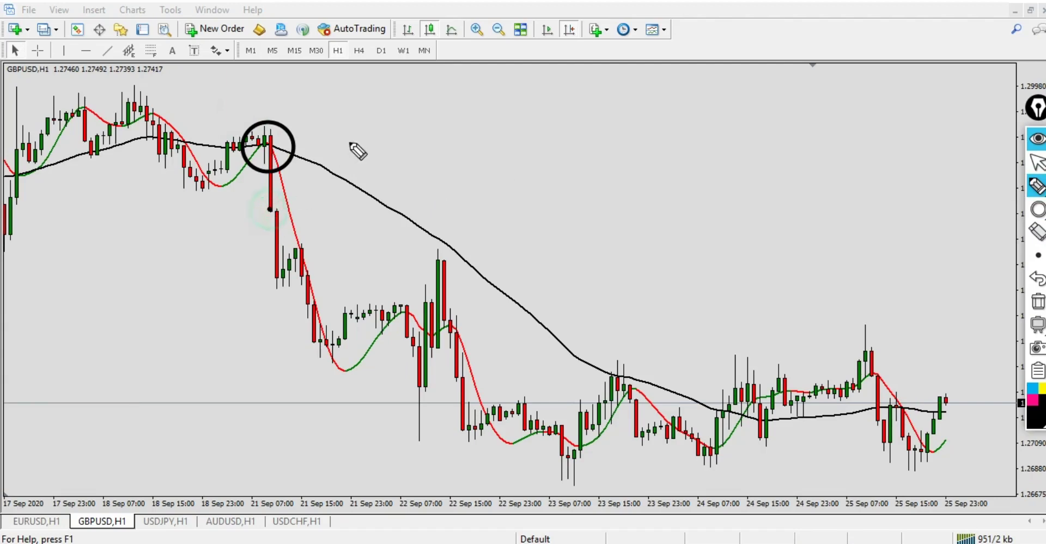
mouse_move(303, 143)
mouse_down()
mouse_move(317, 155)
mouse_move(367, 119)
mouse_up()
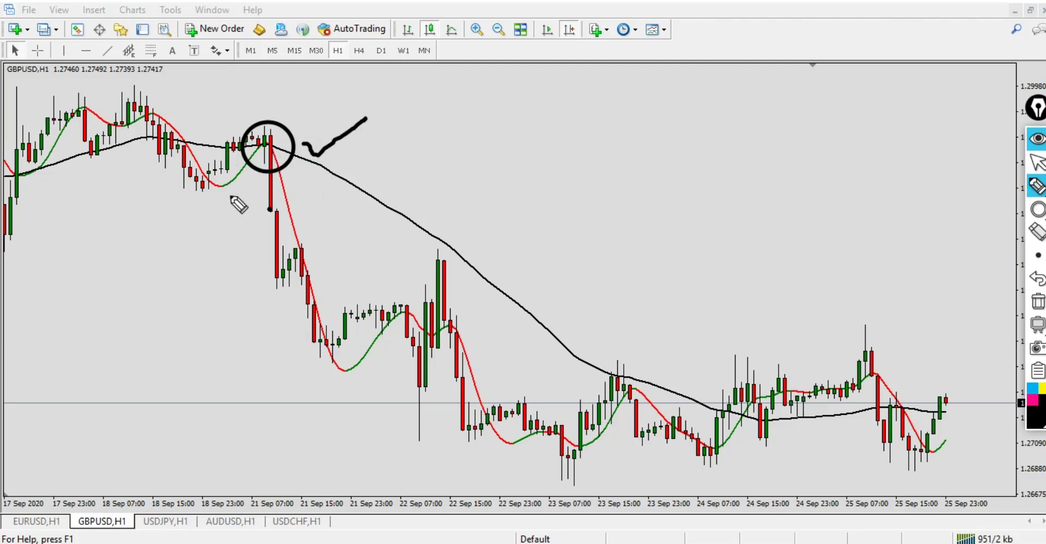
click(241, 171)
click(285, 187)
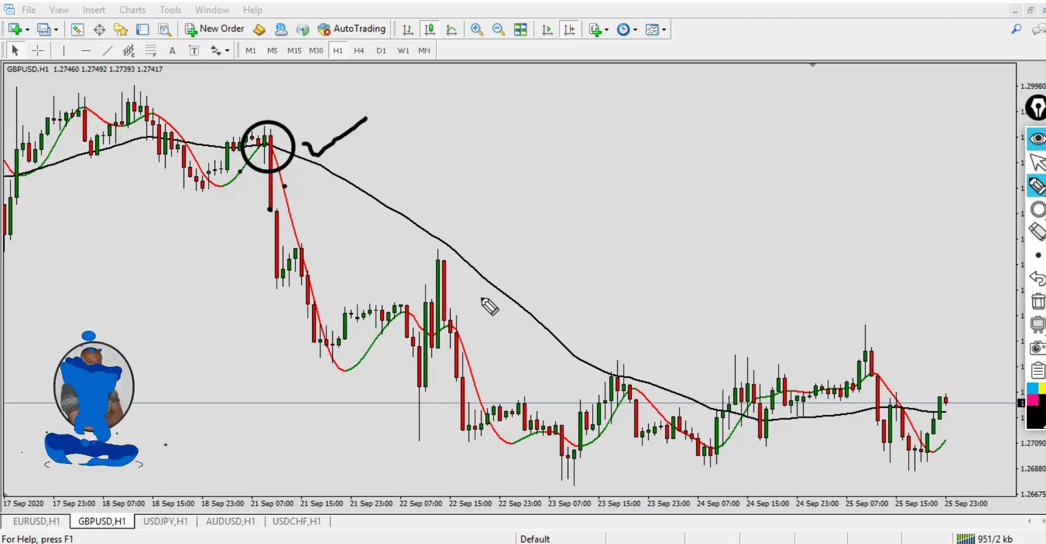
Step: Sketch a trial freehand stroke along the price drop, then undo it
mouse_move(323, 65)
mouse_down()
mouse_move(325, 33)
mouse_move(353, 37)
mouse_move(352, 61)
mouse_move(322, 64)
mouse_up()
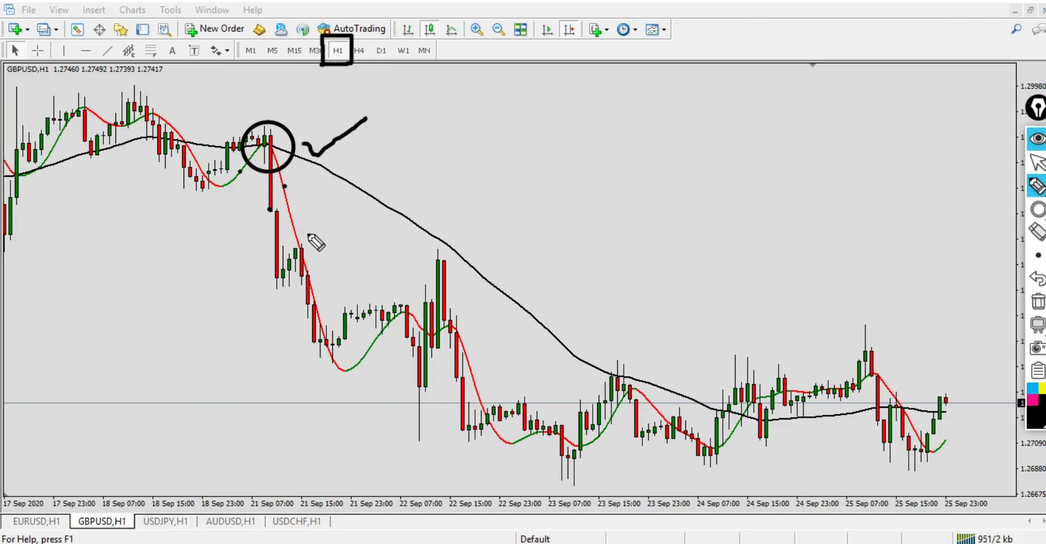
mouse_move(268, 211)
mouse_down()
mouse_move(320, 370)
mouse_move(352, 373)
mouse_up()
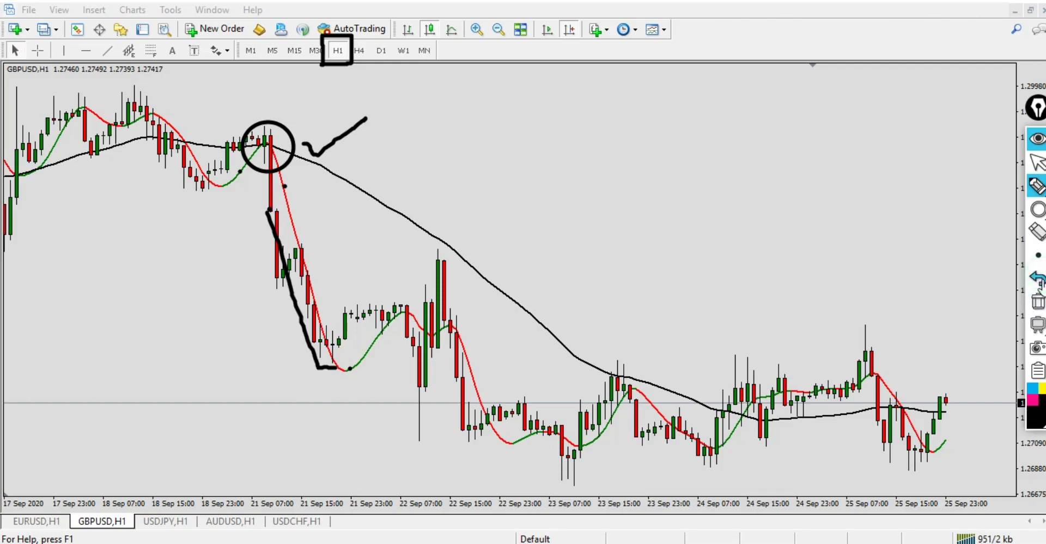
click(1039, 279)
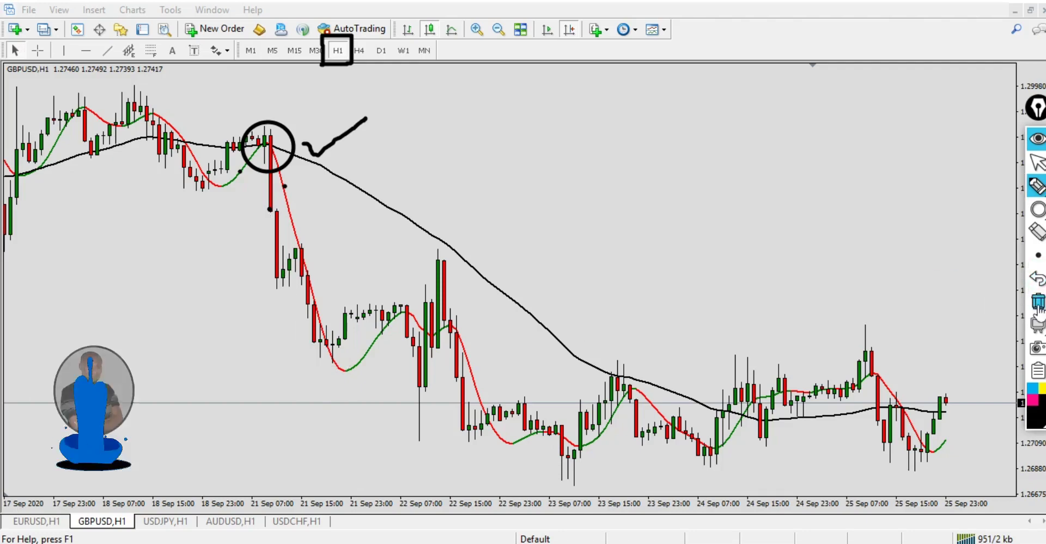
Step: Draw an arrow down along the falling candles
click(1039, 209)
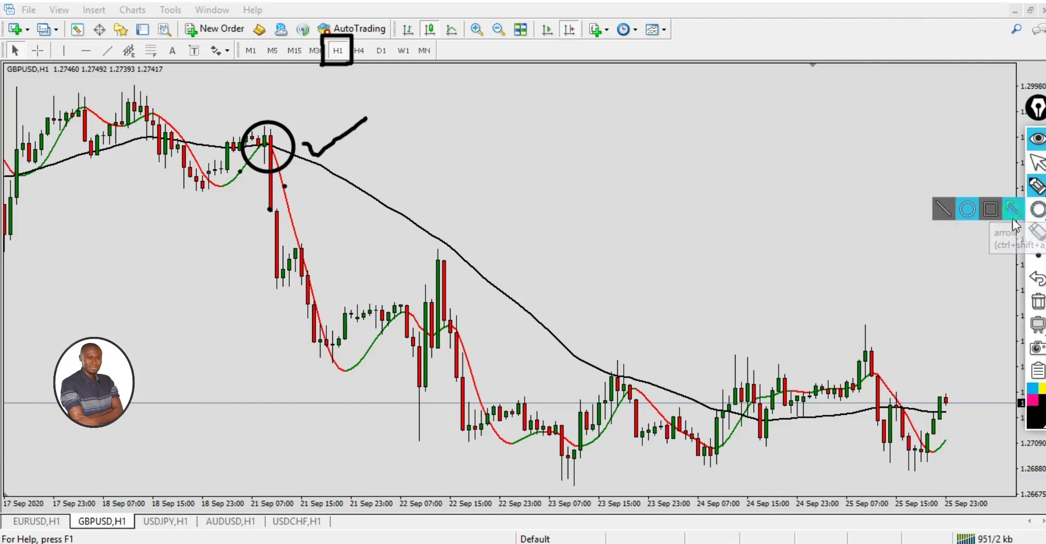
click(997, 209)
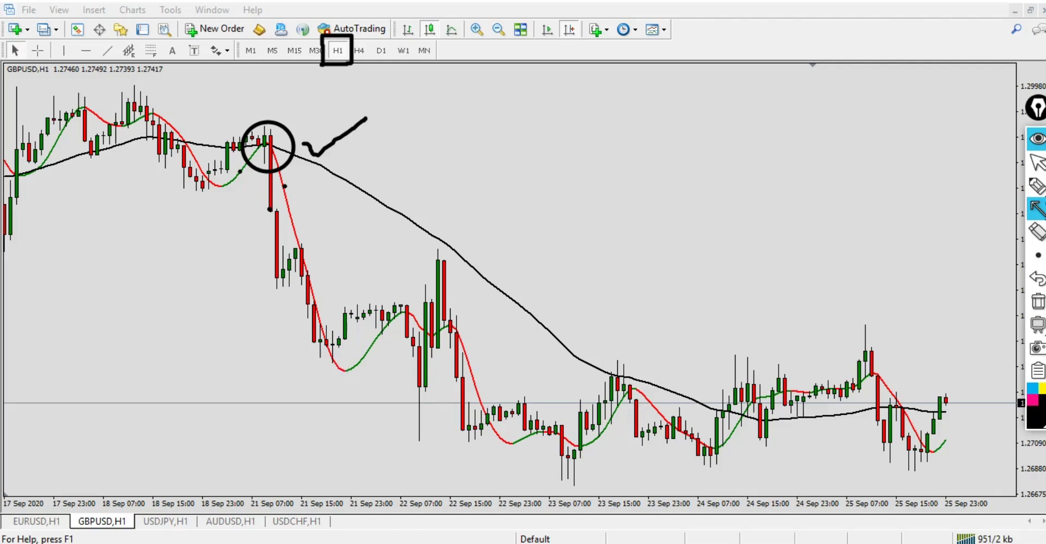
mouse_move(1036, 209)
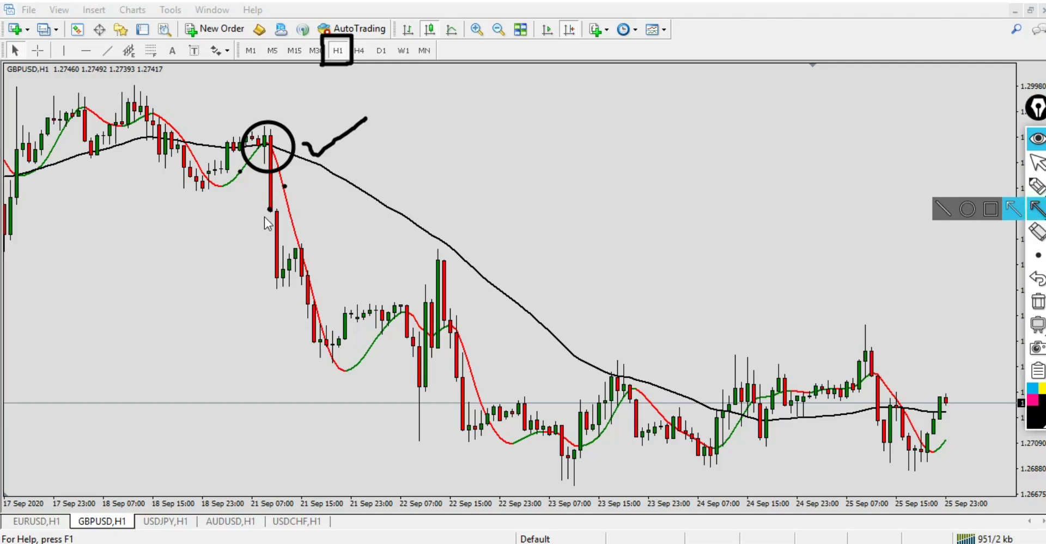
drag(264, 217, 329, 376)
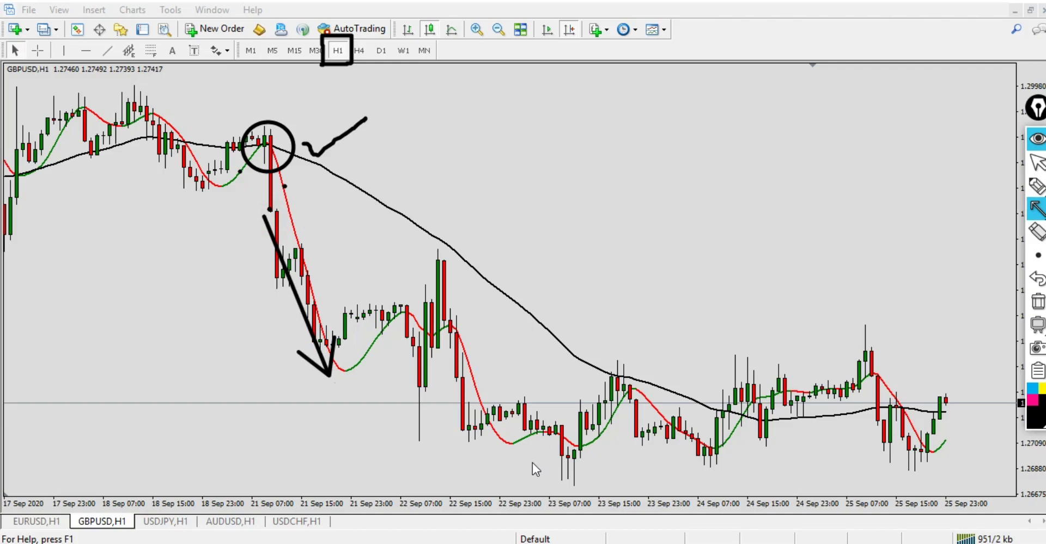
Step: Add a second freehand check mark and small marker dots, then return to normal selection
click(1037, 186)
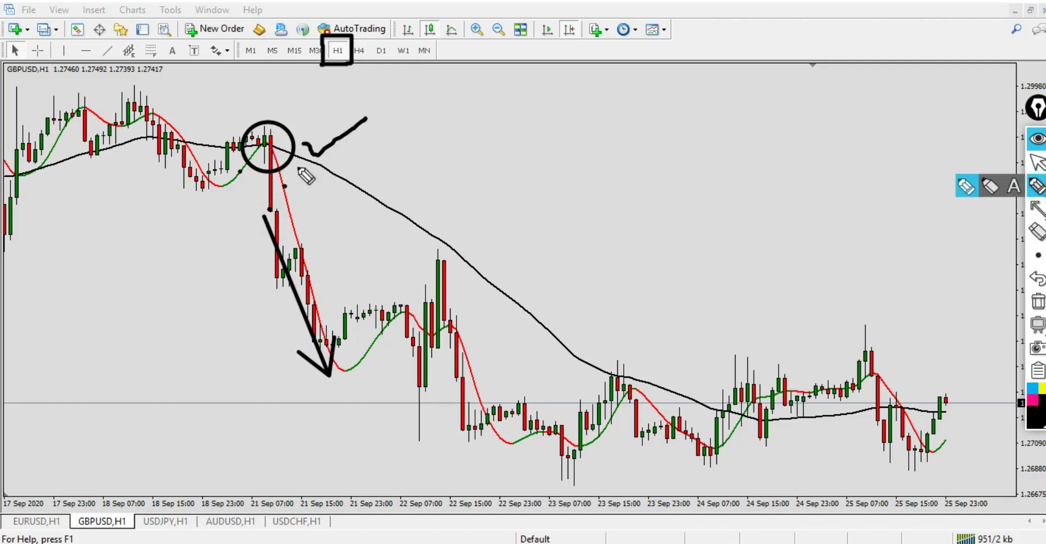
drag(350, 169, 441, 122)
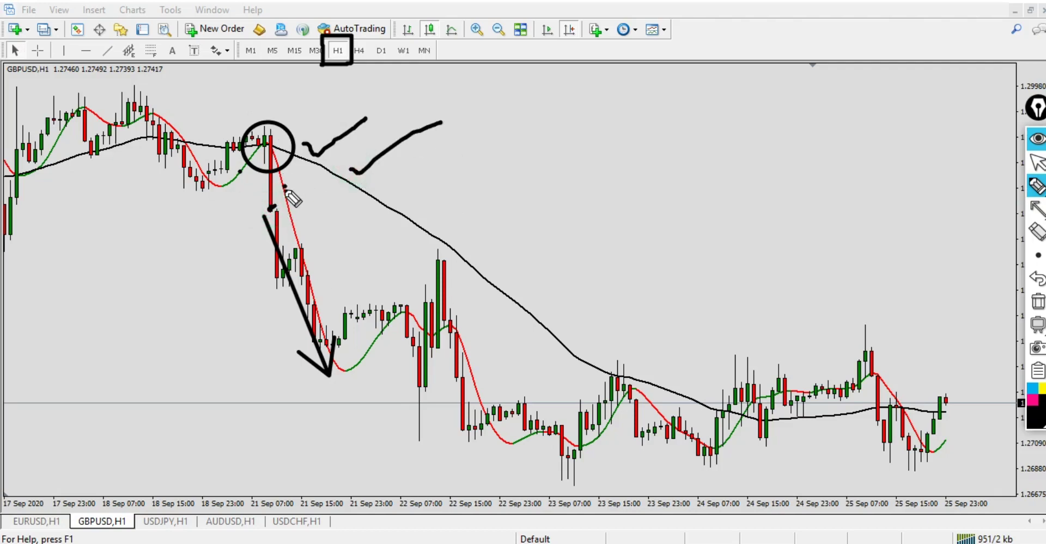
click(235, 173)
click(286, 192)
click(1037, 162)
Step: Clear all drawings and scroll back to show roughly 11–22 Sep
click(1038, 302)
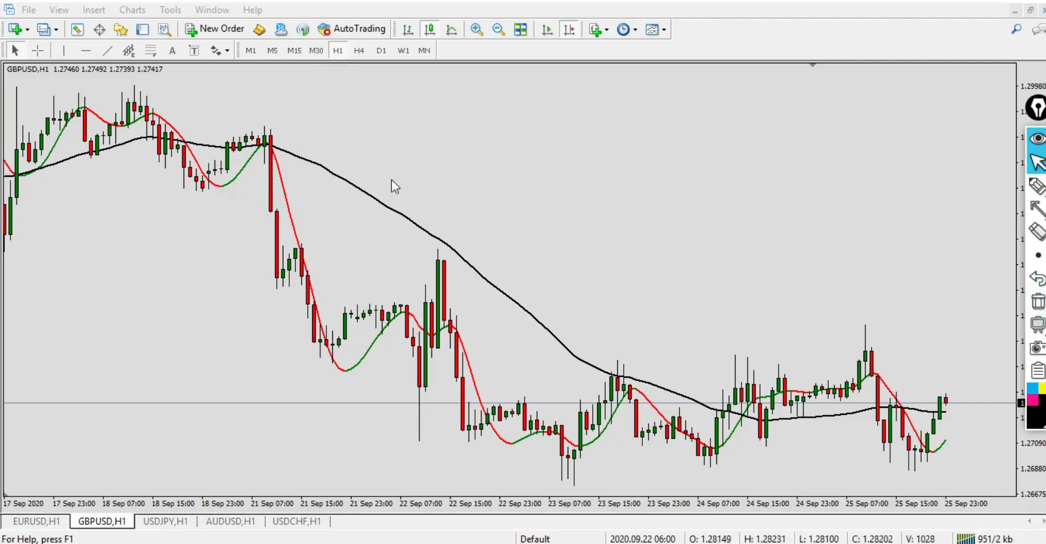
mouse_move(303, 195)
mouse_down()
mouse_move(463, 245)
mouse_move(496, 226)
mouse_move(470, 243)
mouse_move(470, 253)
mouse_move(489, 251)
mouse_up()
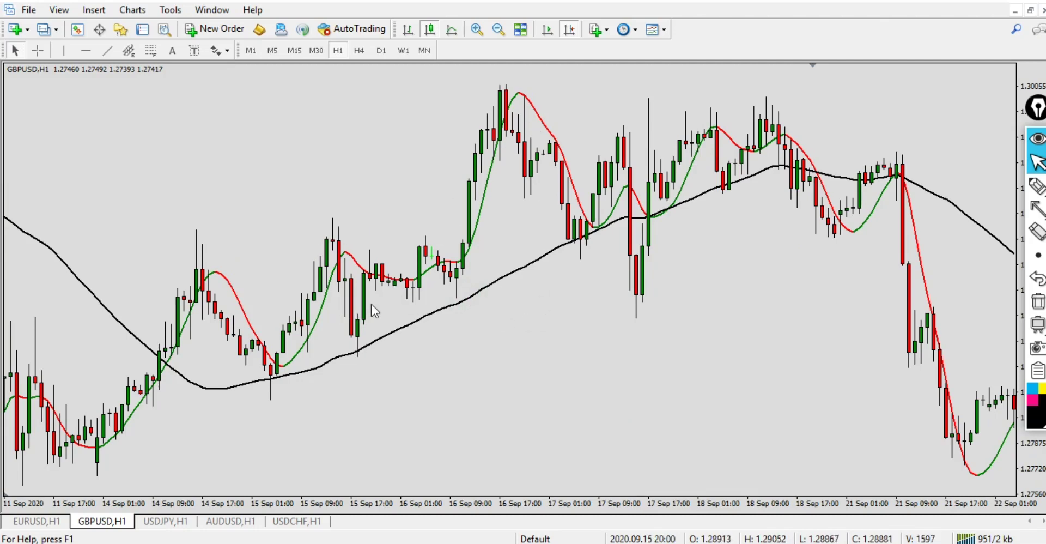
click(485, 287)
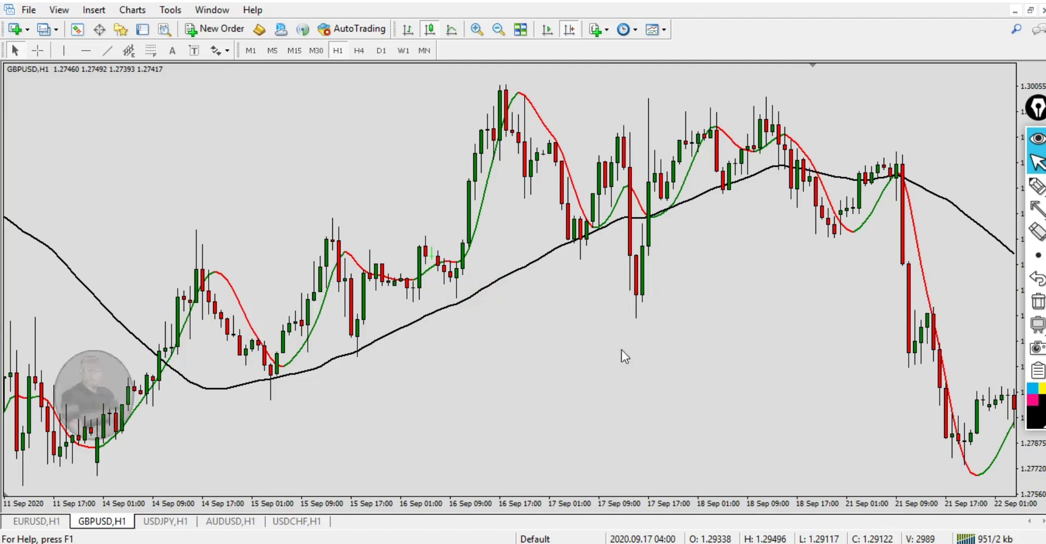
Step: Choose the freehand marker from the shapes flyout, then close its options
click(1038, 207)
click(1037, 185)
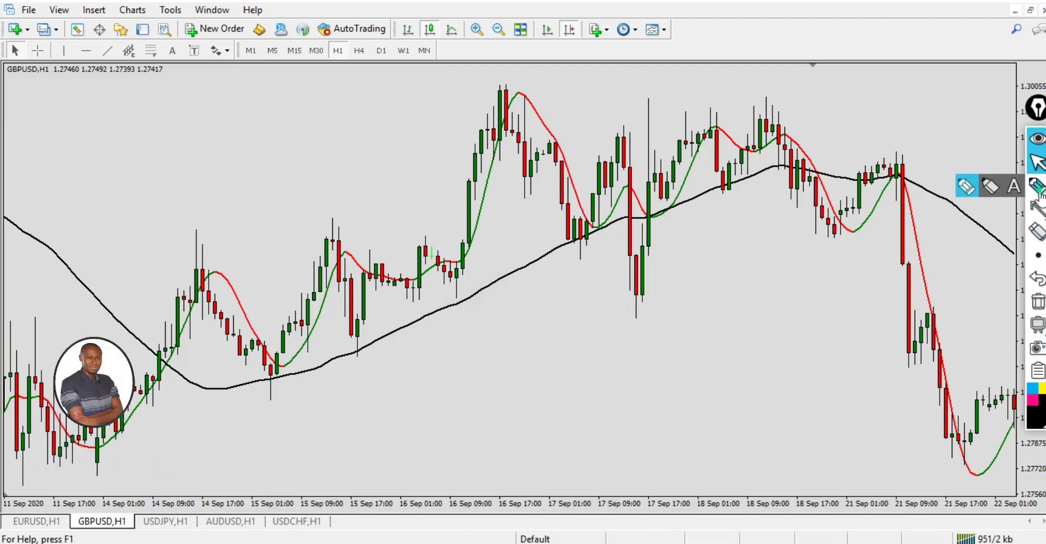
click(449, 265)
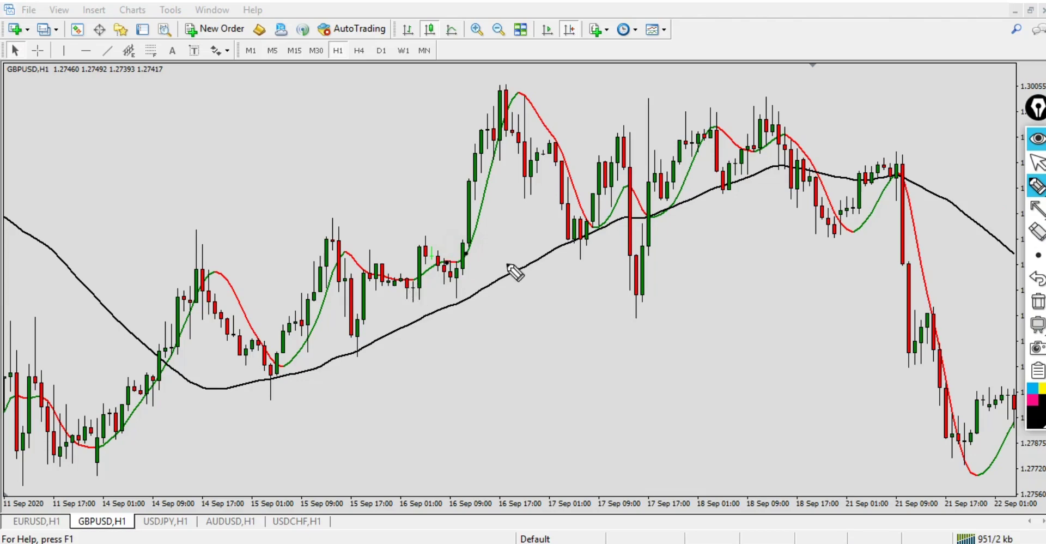
Step: Draw two marker check marks near the rising candles, then clear them
drag(482, 247, 519, 197)
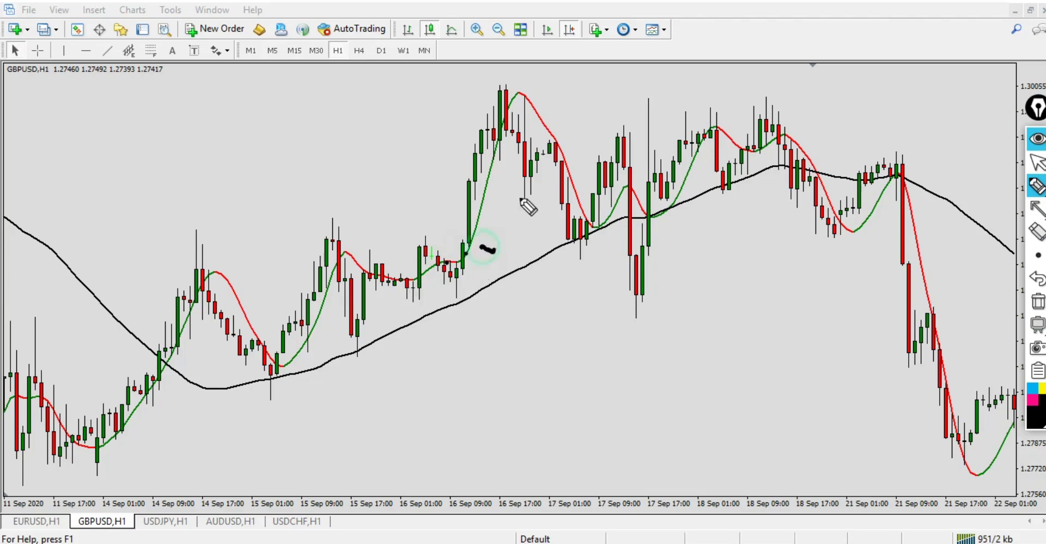
mouse_move(497, 289)
mouse_down()
mouse_move(507, 294)
mouse_move(515, 279)
mouse_up()
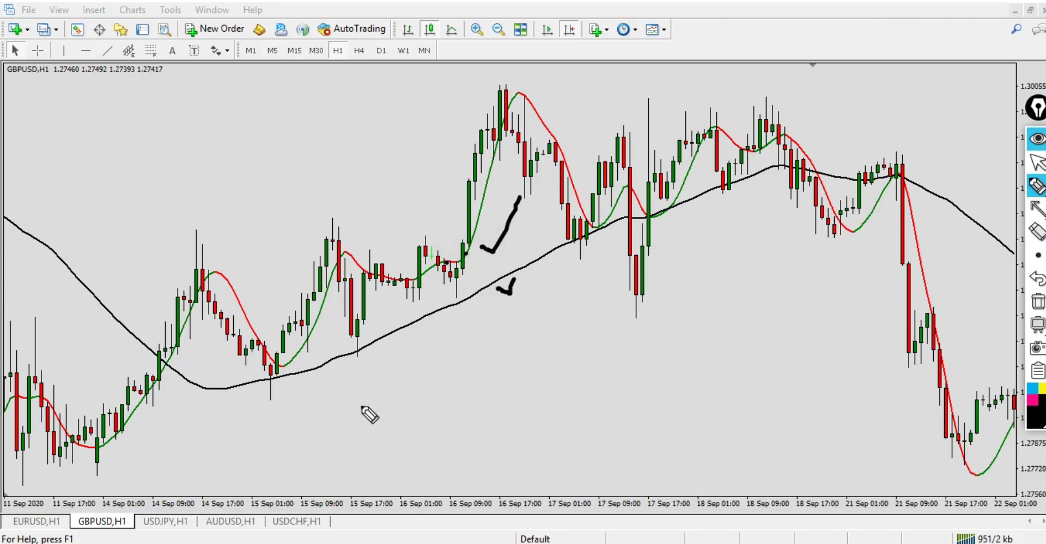
click(1038, 166)
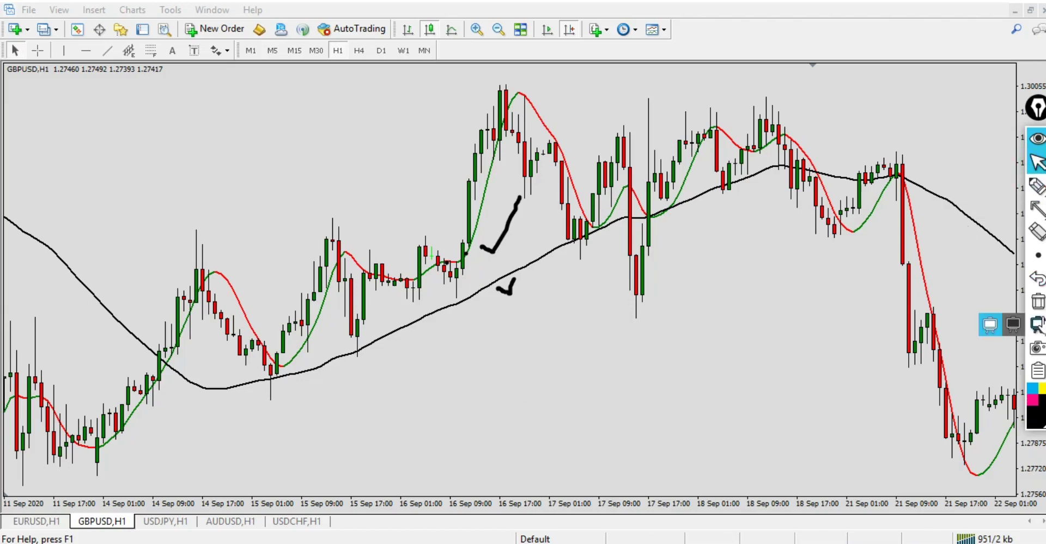
click(1038, 302)
Step: Scroll back, sketch a swing trace, underline, dot, level line and pullback stroke, then clear them
drag(533, 375, 573, 372)
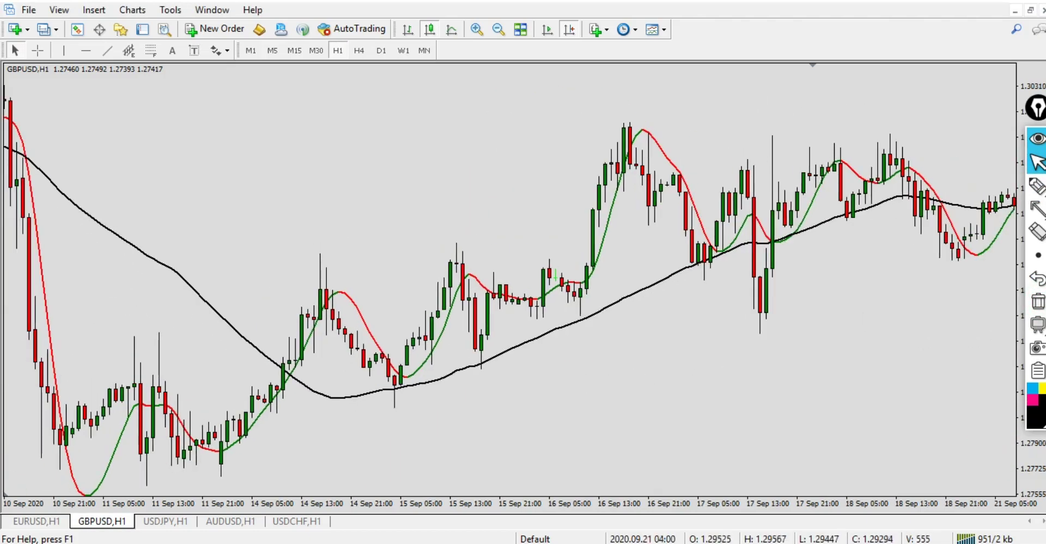
click(1039, 187)
mouse_move(529, 287)
mouse_down()
mouse_move(545, 254)
mouse_move(570, 294)
mouse_move(598, 188)
mouse_move(633, 150)
mouse_move(707, 203)
mouse_up()
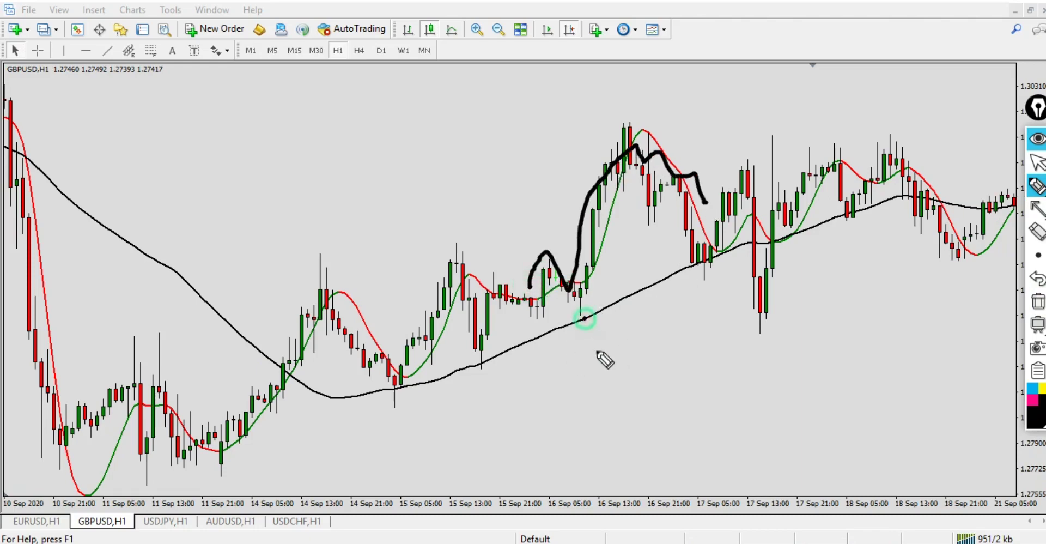
drag(541, 294, 572, 293)
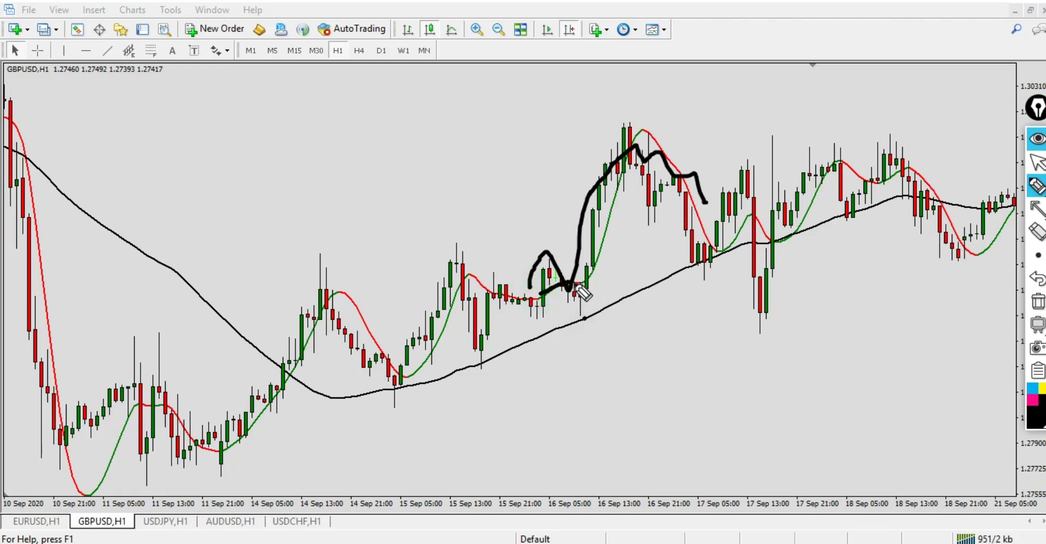
click(598, 257)
drag(551, 262, 685, 261)
drag(621, 240, 666, 172)
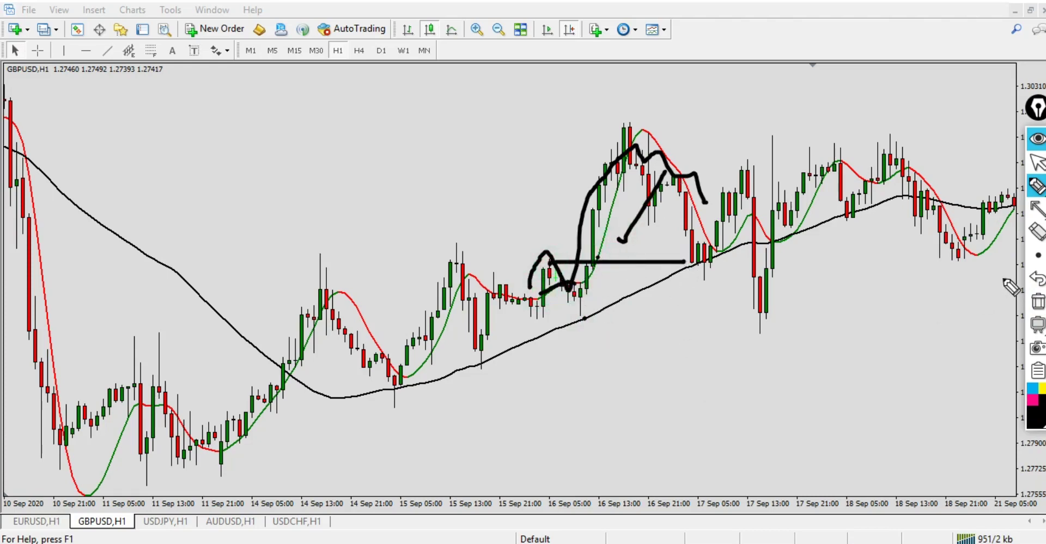
click(1038, 300)
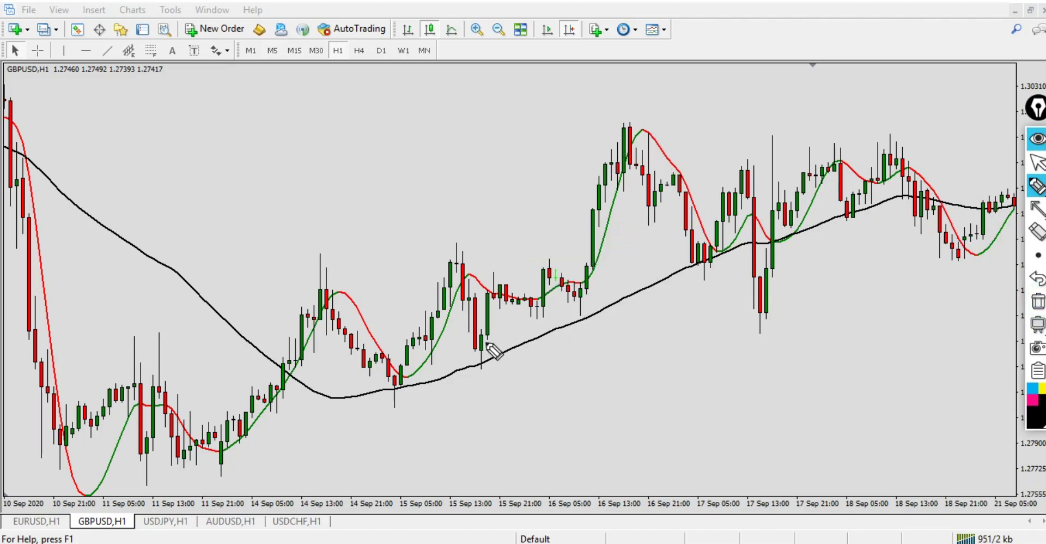
Step: Scroll back and sketch a line, bracket, dash and dot around the 14 Sep candles
click(1037, 162)
drag(452, 299, 626, 299)
click(1038, 206)
click(1037, 185)
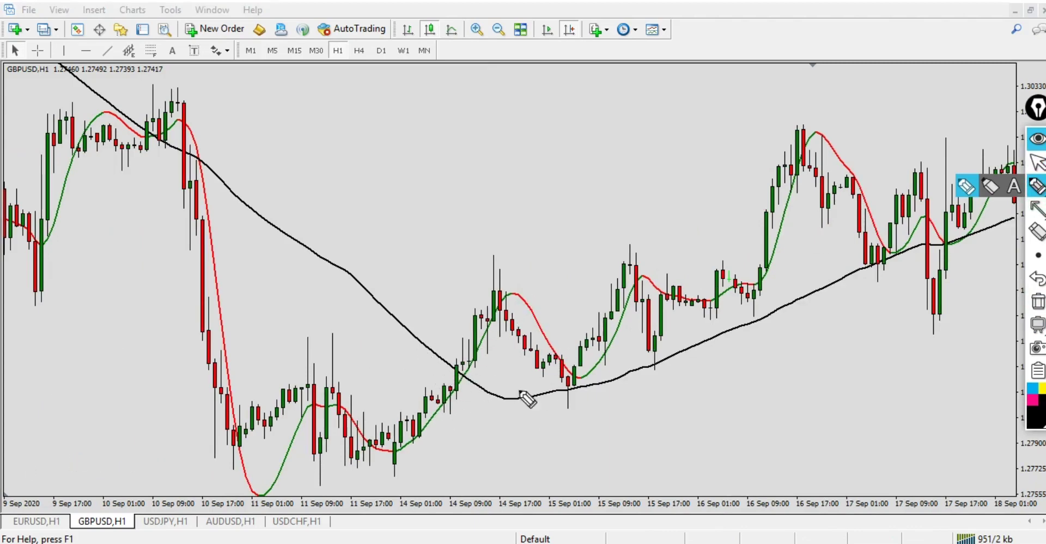
drag(457, 358, 518, 358)
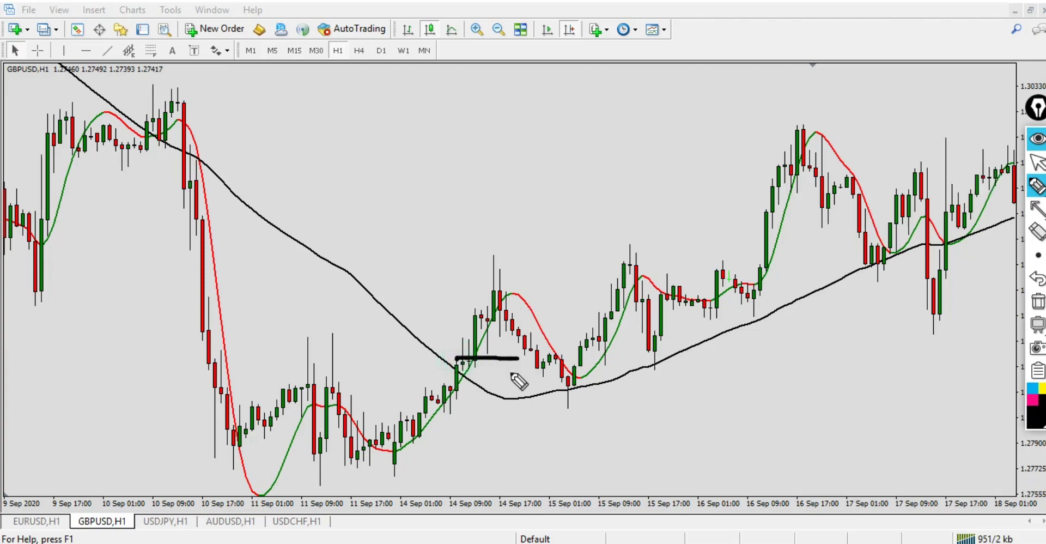
mouse_move(467, 340)
mouse_down()
mouse_move(476, 254)
mouse_move(506, 253)
mouse_move(516, 322)
mouse_up()
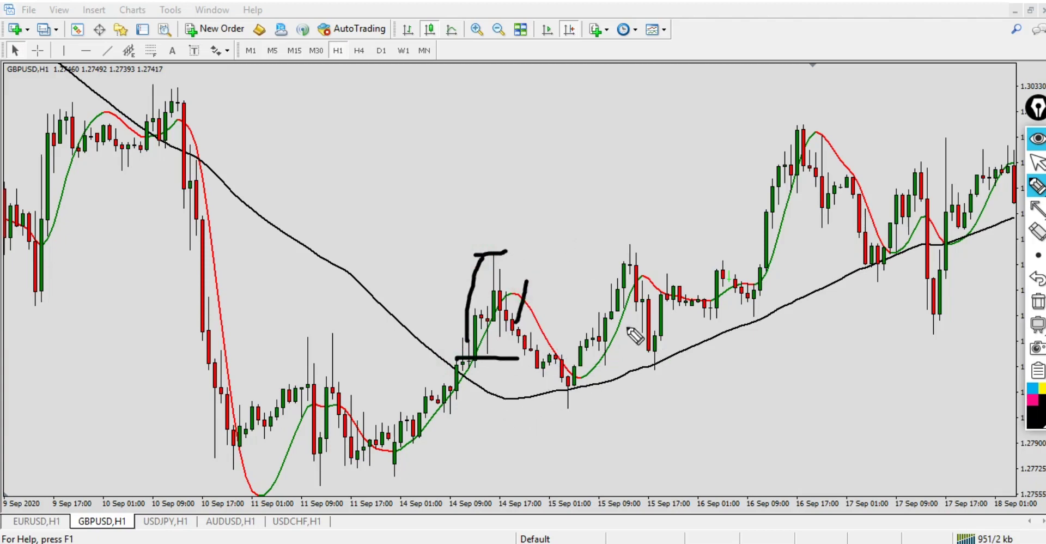
drag(510, 290, 505, 294)
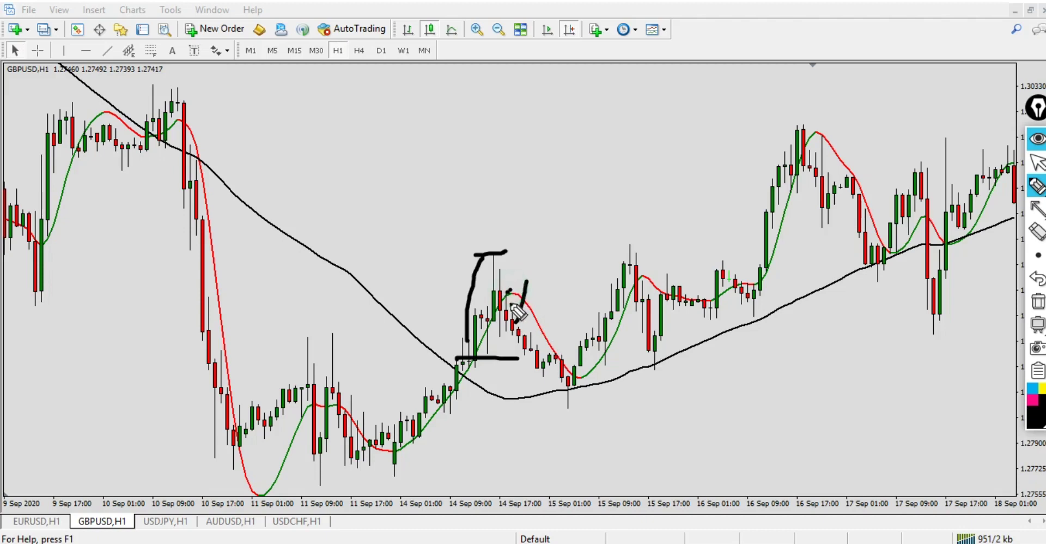
click(528, 306)
Step: Erase all marker drawings and scroll back to show 8–17 Sep
click(1037, 162)
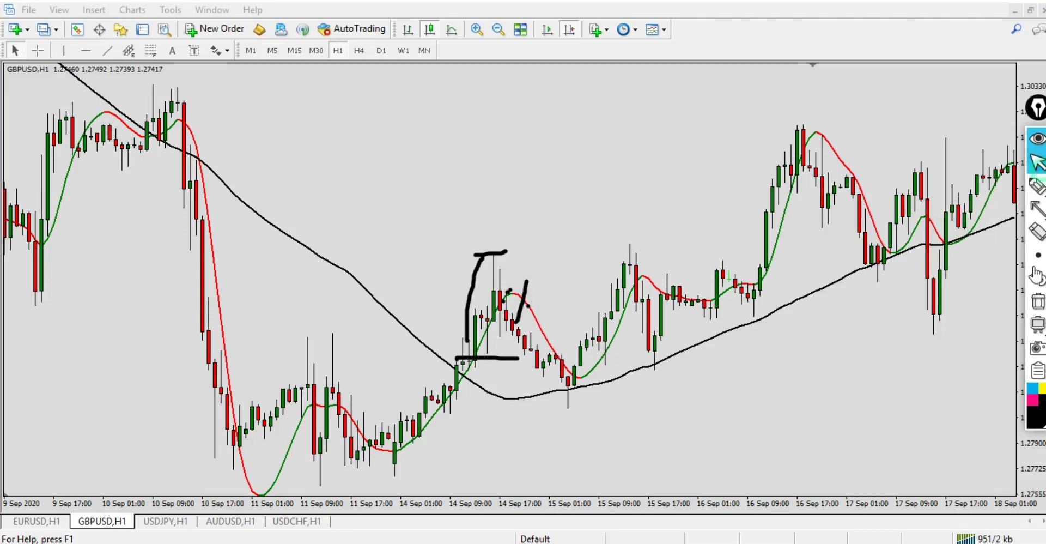
click(1038, 300)
drag(358, 231, 499, 152)
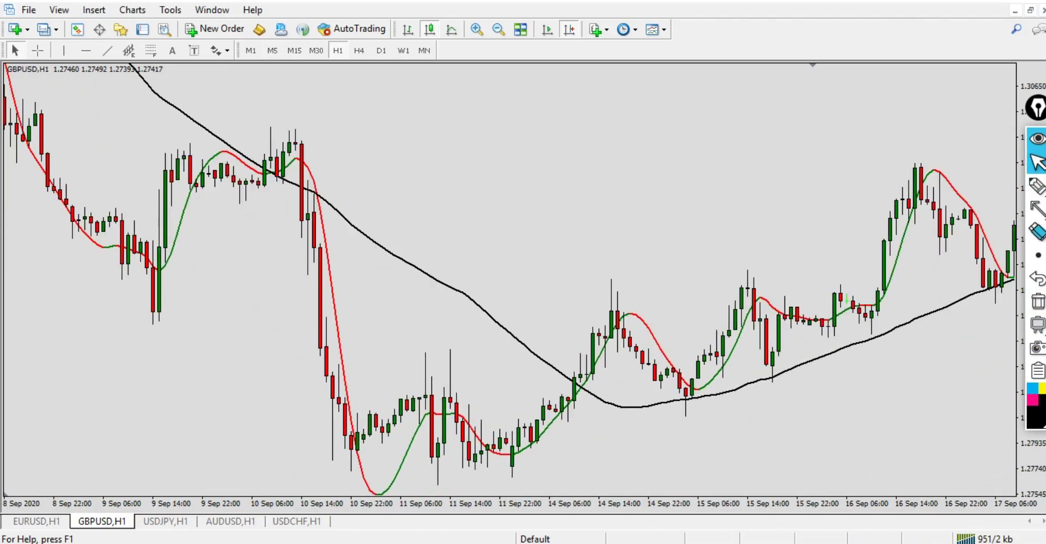
click(1037, 186)
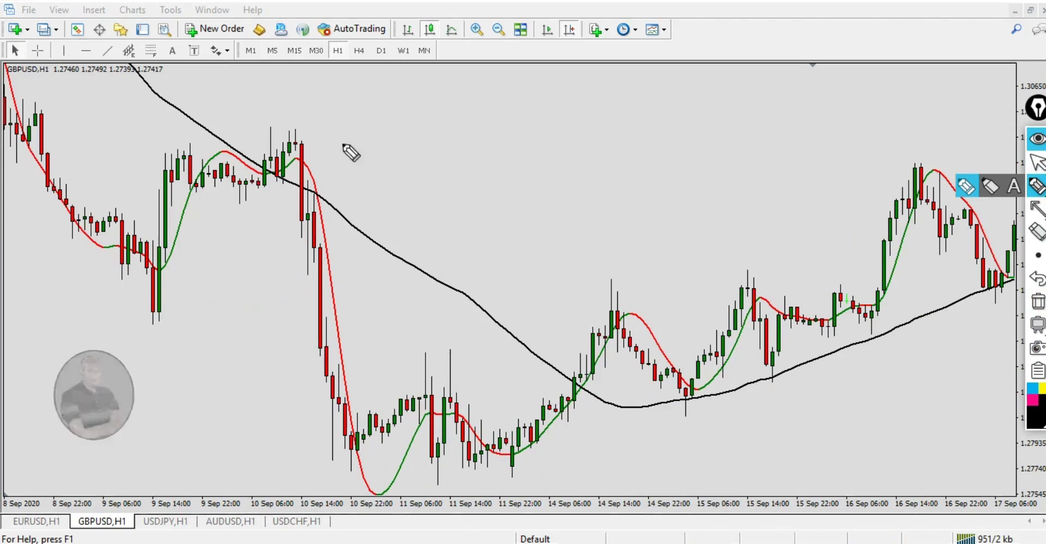
mouse_move(283, 223)
mouse_down()
mouse_move(378, 225)
mouse_move(397, 241)
mouse_move(449, 177)
mouse_up()
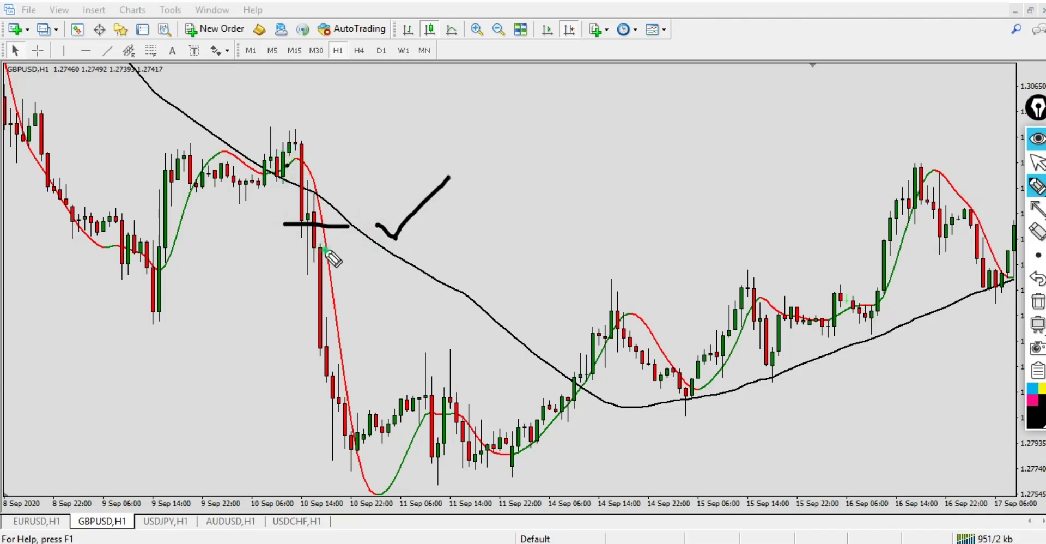
mouse_move(334, 250)
mouse_down()
mouse_move(349, 274)
mouse_move(372, 246)
mouse_up()
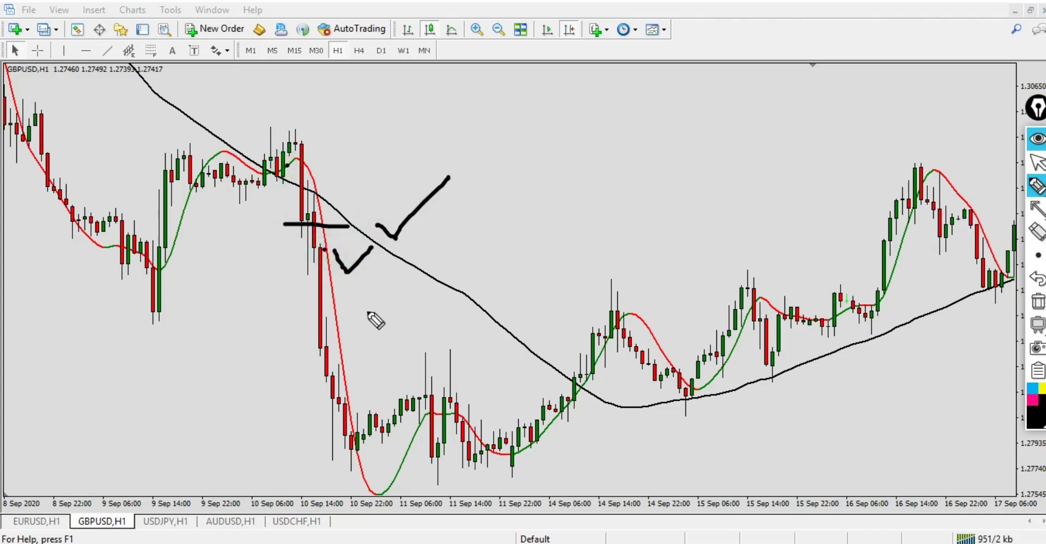
drag(289, 404, 583, 423)
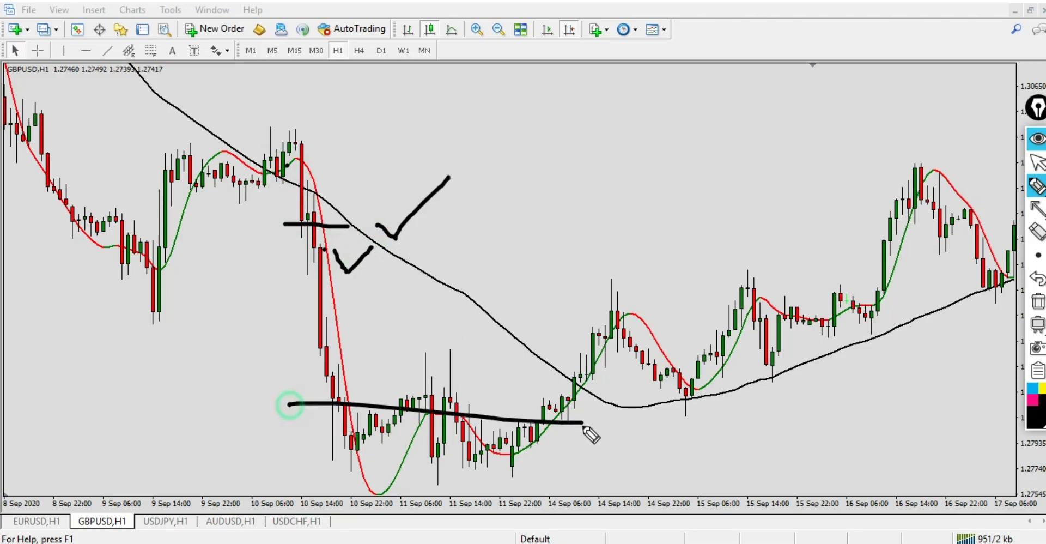
drag(250, 303, 515, 300)
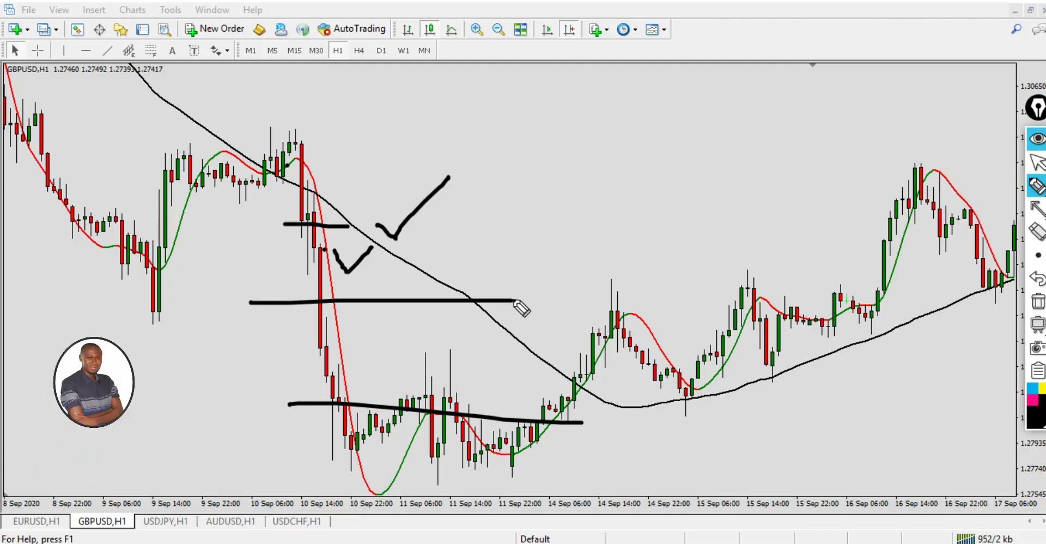
click(1037, 162)
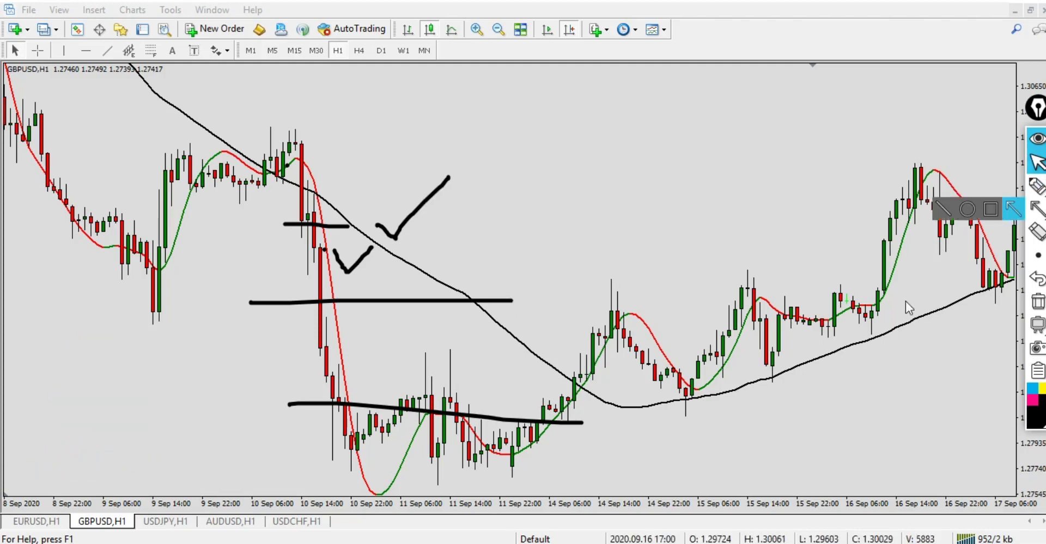
click(1039, 301)
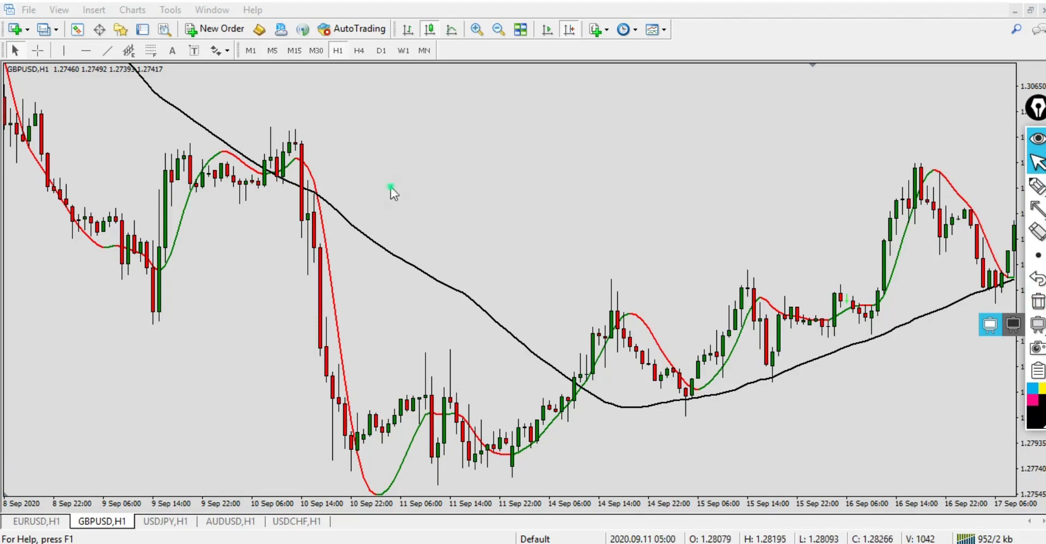
Step: Scroll to earlier dates and mark the flat stretch and drop with traces, check marks and dots
drag(391, 188, 623, 208)
drag(502, 150, 630, 126)
drag(573, 305, 499, 286)
click(1038, 185)
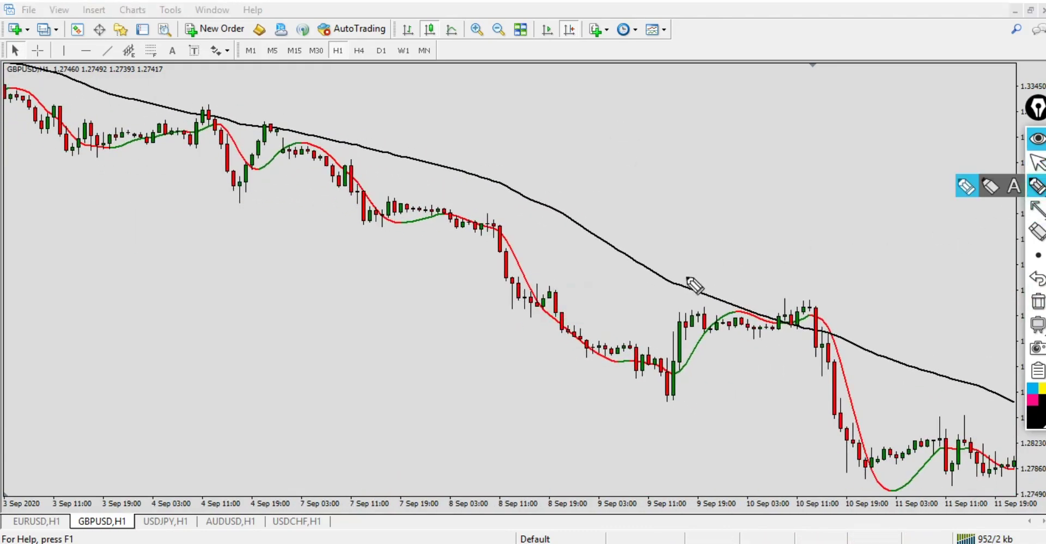
click(400, 196)
mouse_move(414, 194)
mouse_down()
mouse_move(518, 225)
mouse_move(583, 262)
mouse_up()
mouse_move(502, 166)
mouse_down()
mouse_move(523, 175)
mouse_move(612, 127)
mouse_up()
click(422, 214)
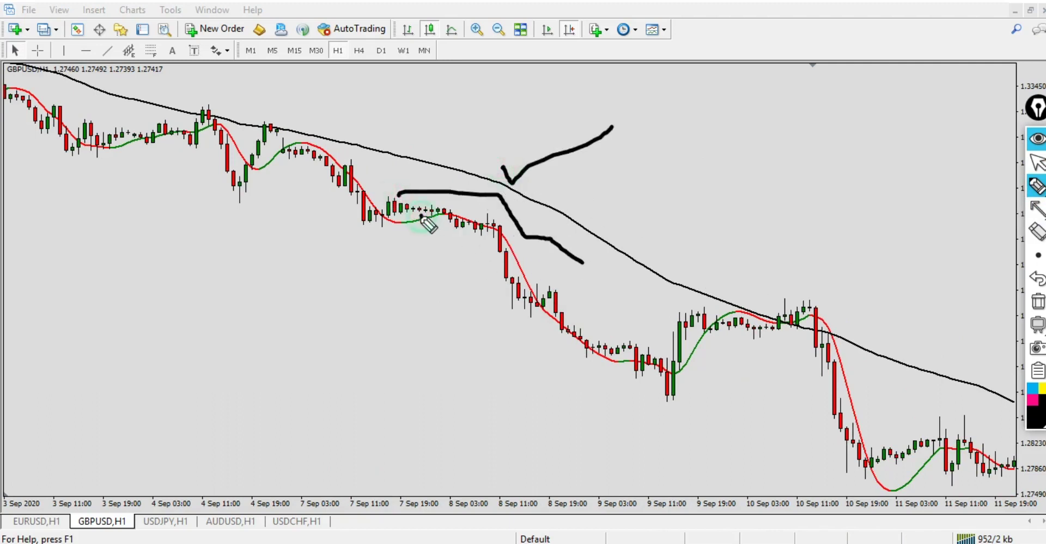
click(467, 216)
drag(544, 263, 659, 192)
Step: Draw an arrow showing the downtrend, then erase all drawings from the chart
click(1037, 209)
mouse_move(448, 235)
mouse_down()
mouse_move(595, 393)
mouse_move(619, 402)
mouse_up()
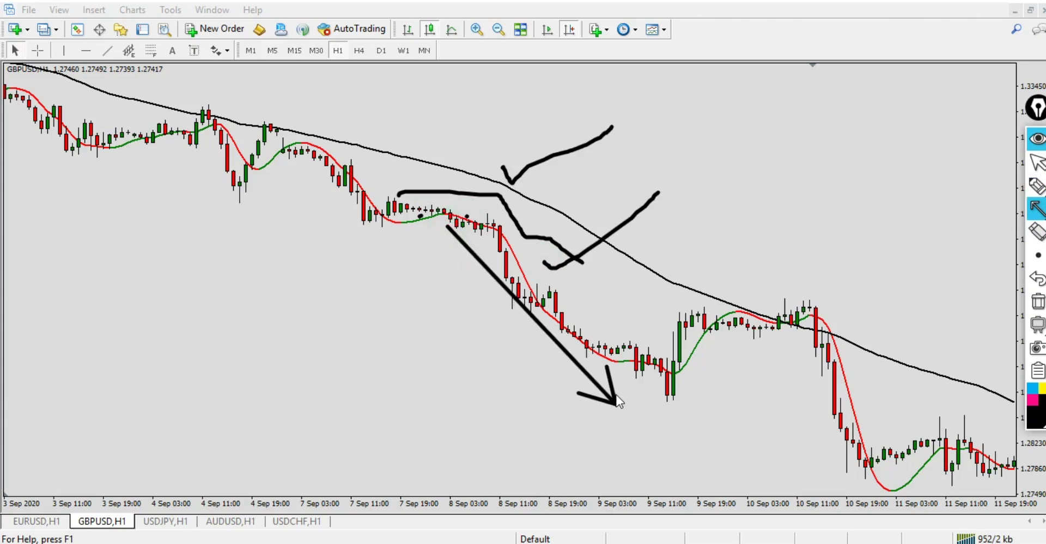
click(1037, 162)
mouse_move(1040, 314)
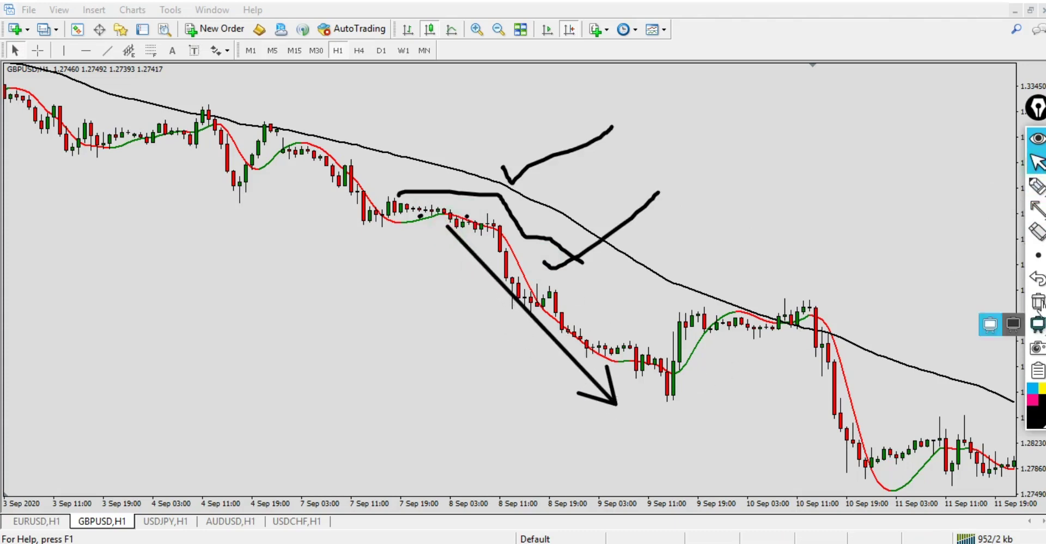
click(991, 325)
scroll(698, 214, up, 5)
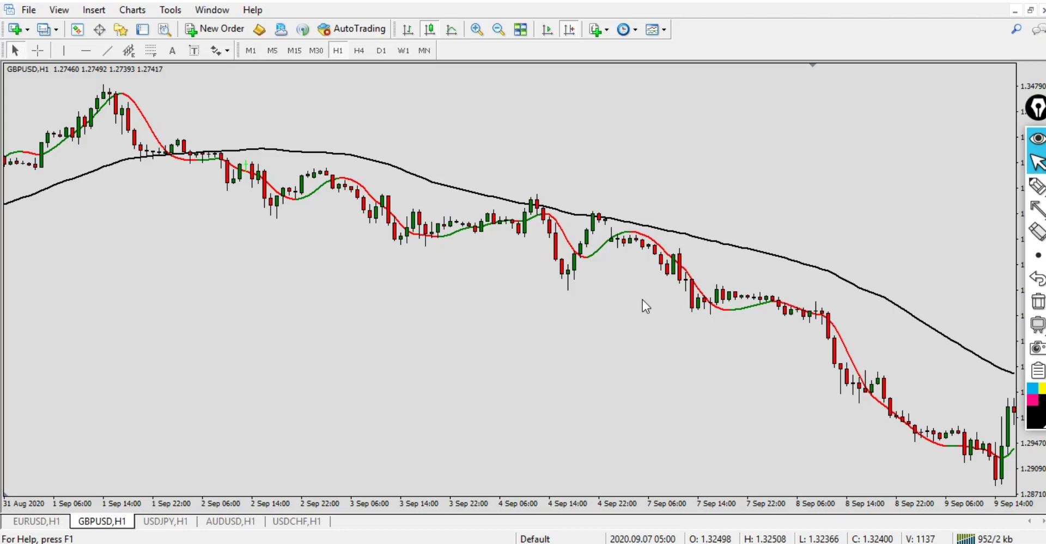
Step: Scroll back, trace the expected rally freehand, then remove the stroke
drag(227, 217, 644, 166)
click(1037, 185)
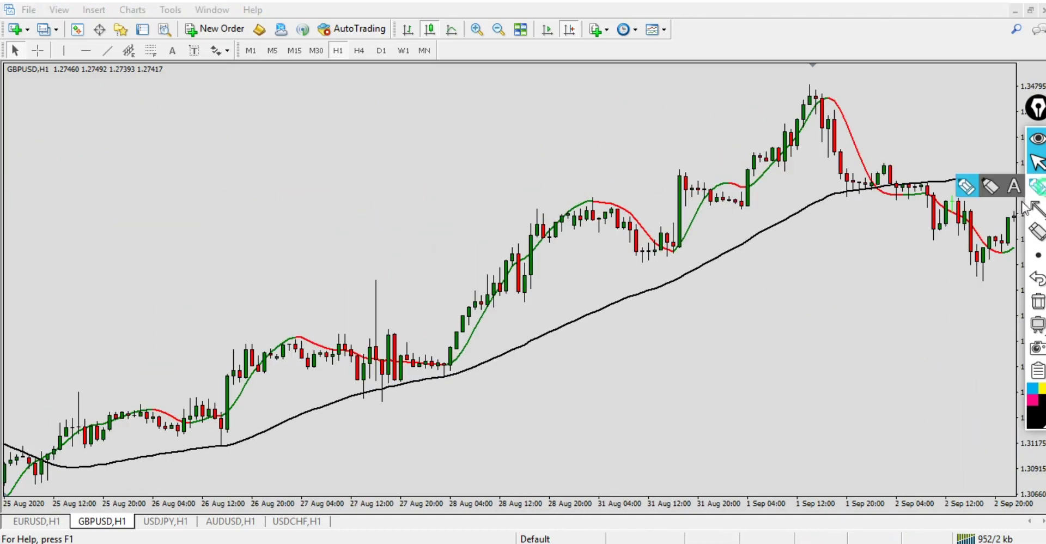
mouse_move(421, 351)
mouse_down()
mouse_move(479, 223)
mouse_move(583, 166)
mouse_move(617, 183)
mouse_up()
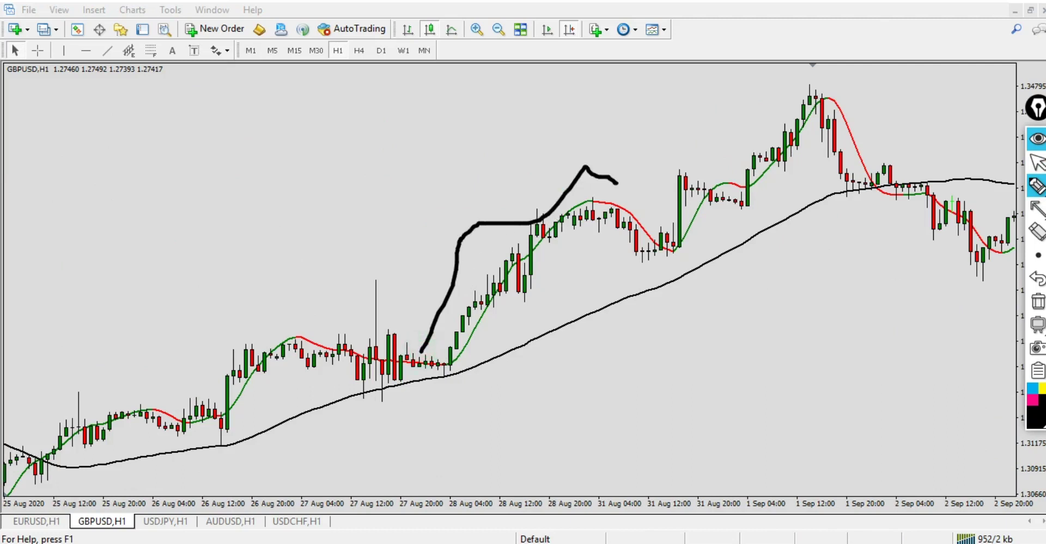
click(1038, 300)
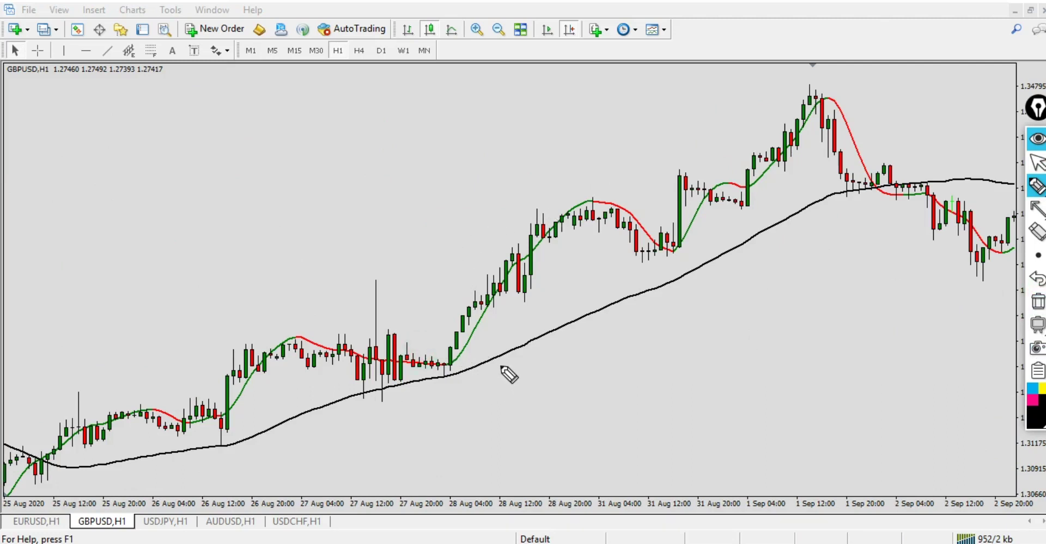
Step: Draw check marks, a dot, and horizontal lines at the upper and entry levels
mouse_move(500, 358)
mouse_down()
mouse_move(520, 384)
mouse_move(569, 340)
mouse_up()
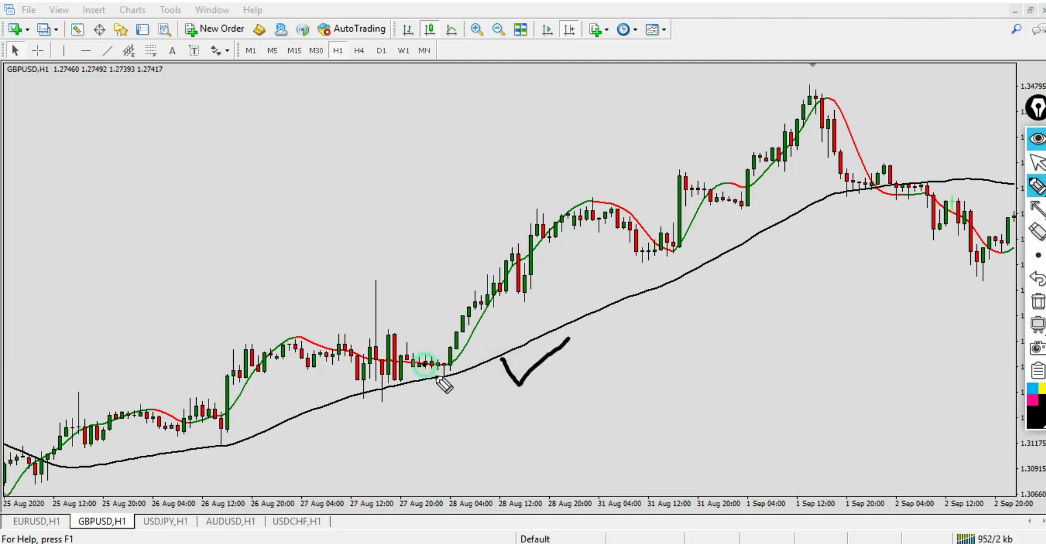
click(459, 353)
mouse_move(480, 331)
mouse_down()
mouse_move(505, 321)
mouse_move(531, 280)
mouse_up()
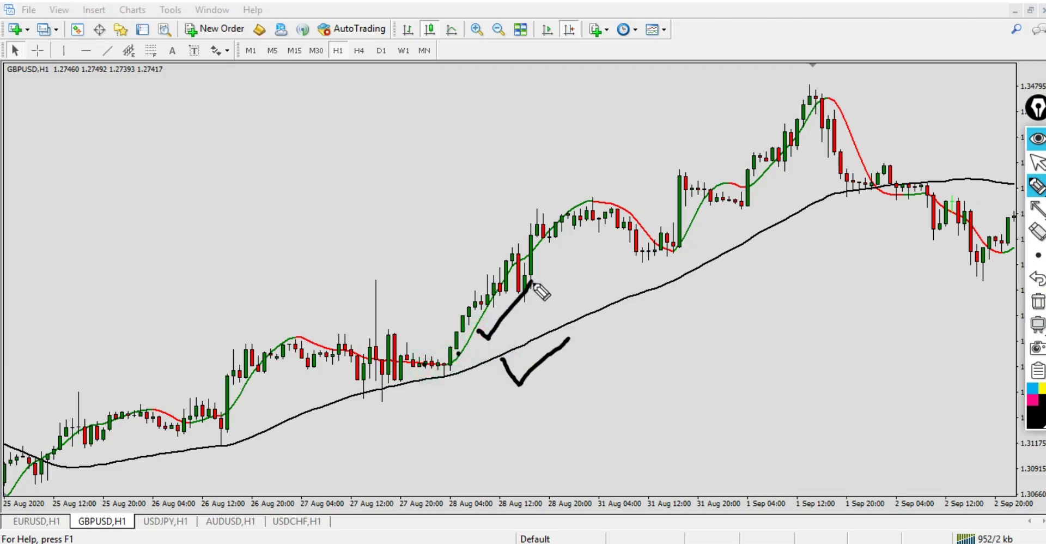
drag(425, 219, 742, 218)
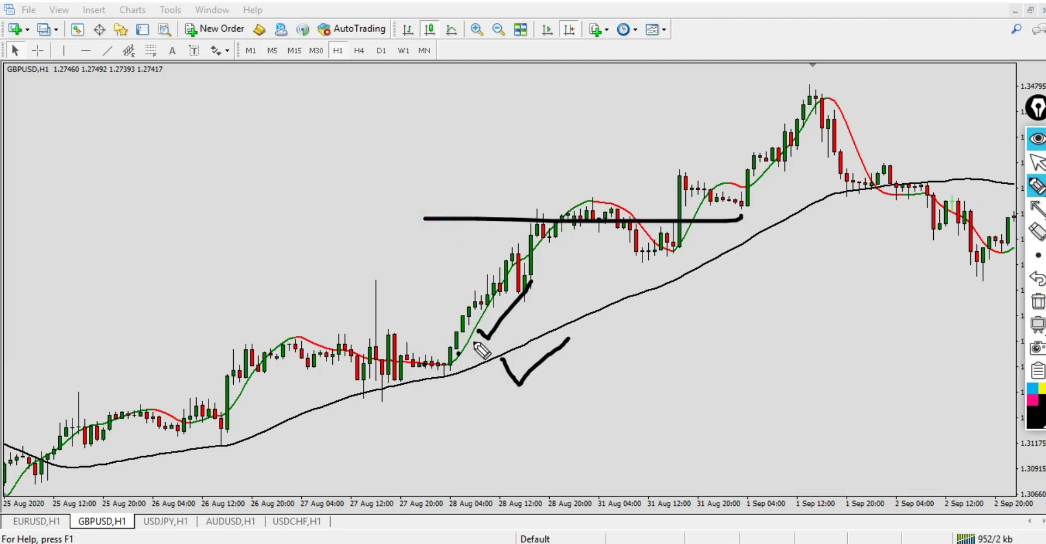
drag(419, 337, 462, 333)
drag(587, 333, 586, 330)
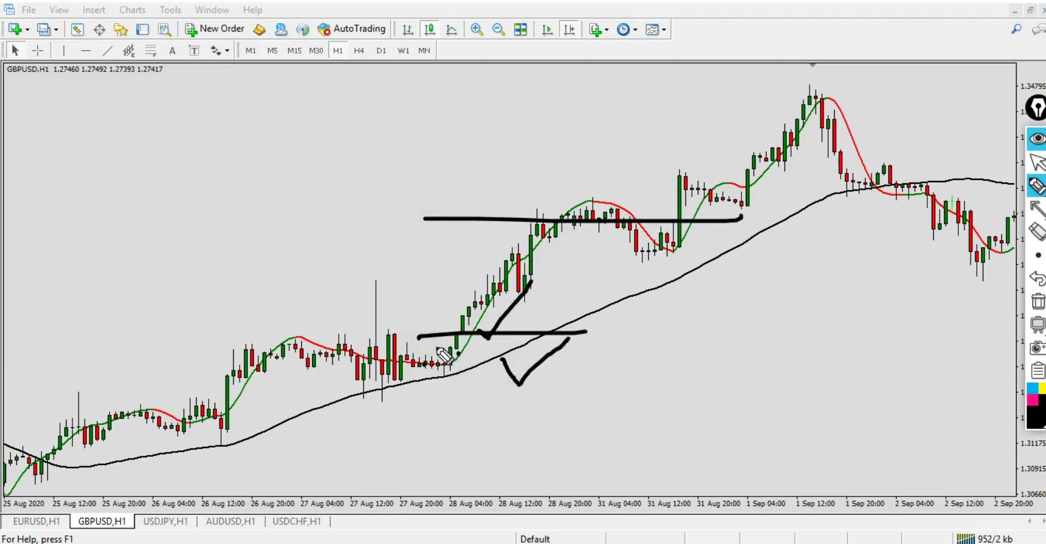
drag(369, 229, 668, 204)
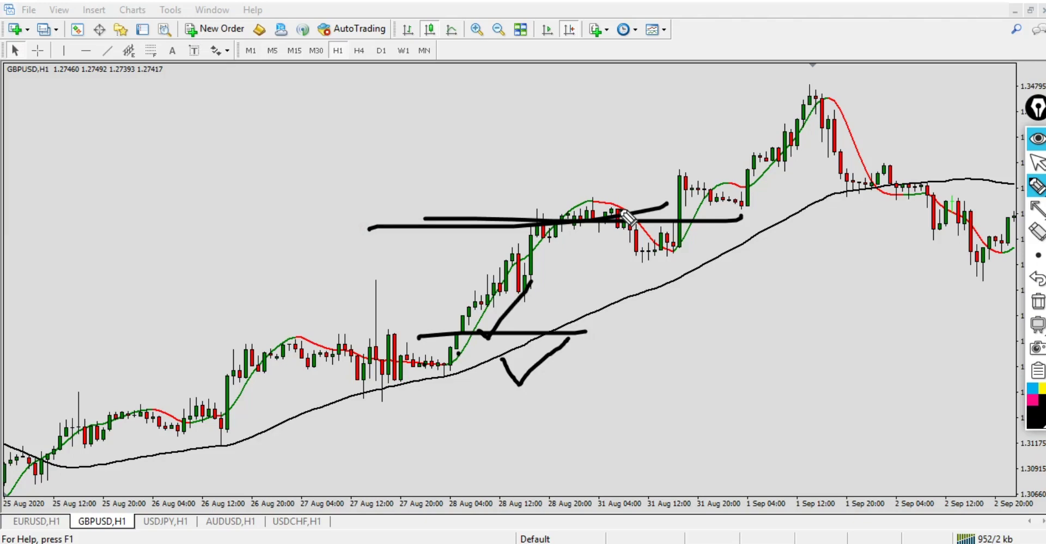
Step: Erase all drawings and scroll back to mid-August bars
click(1038, 162)
click(1038, 301)
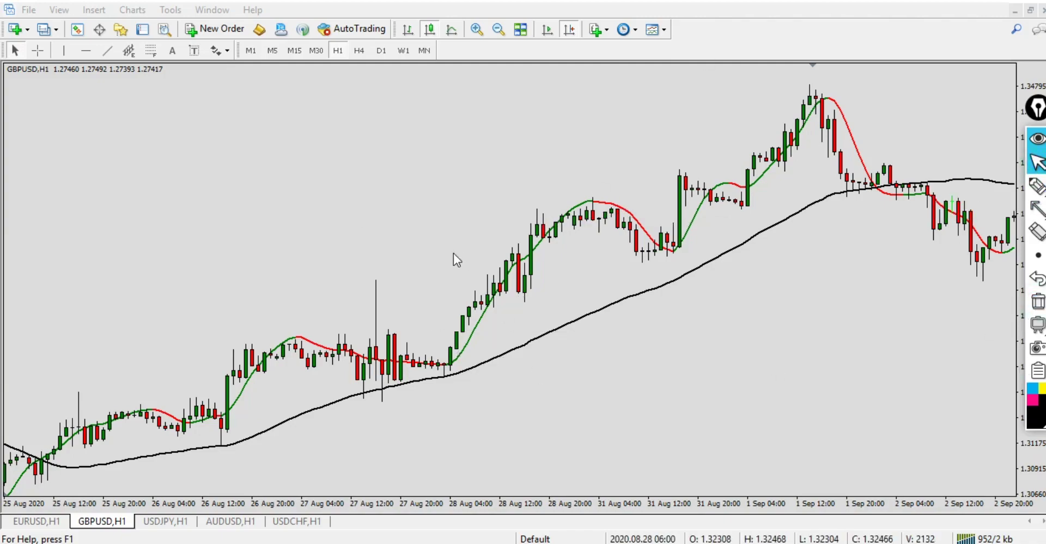
drag(459, 254, 724, 252)
drag(492, 303, 551, 292)
drag(229, 289, 619, 215)
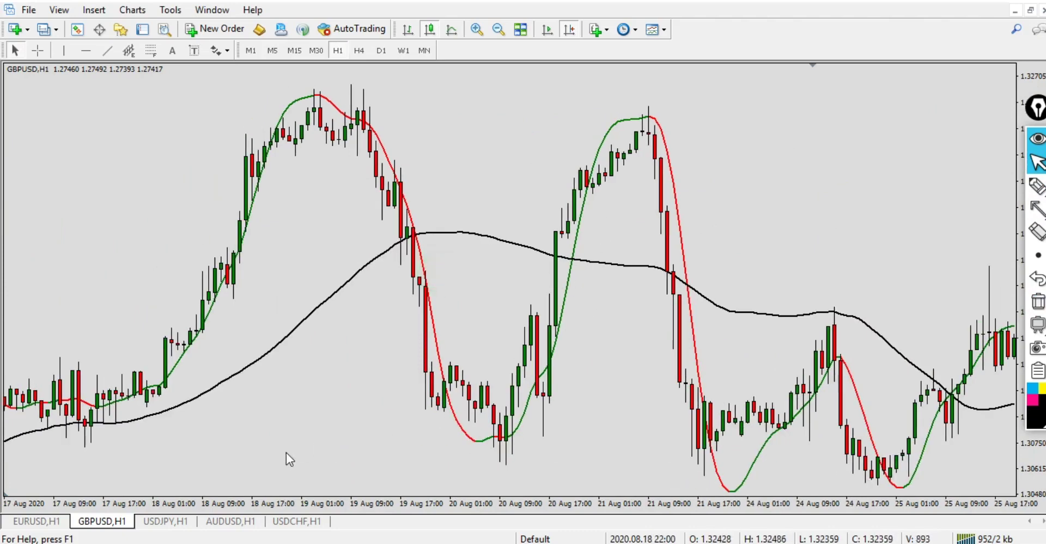
drag(301, 402, 335, 378)
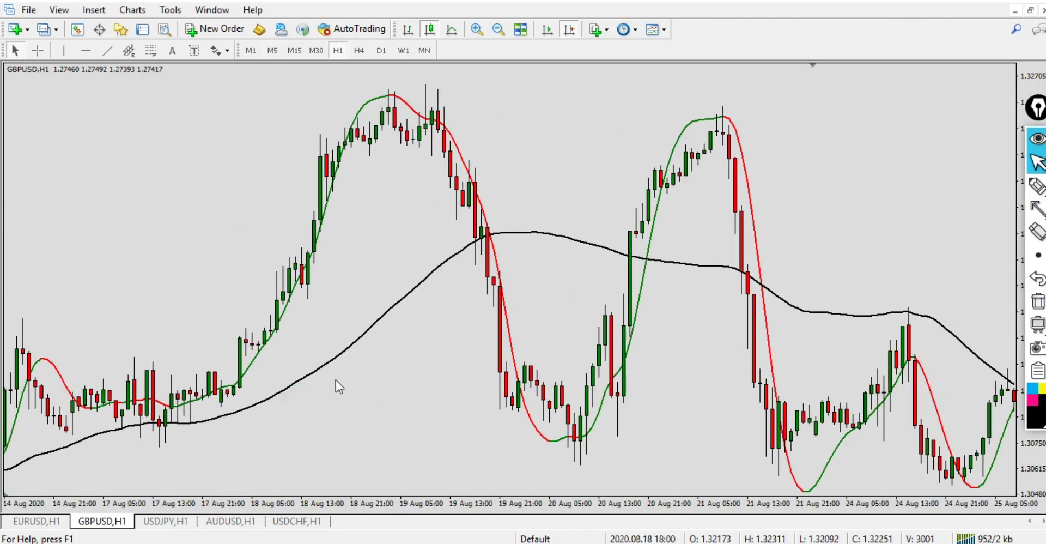